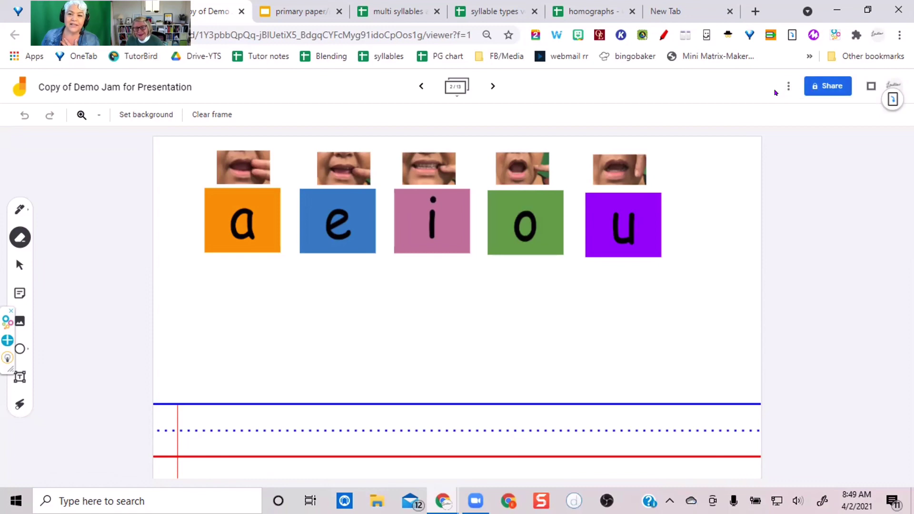
# - Name the current version "template" in the board's version history and return to the board
pyautogui.click(786, 88)
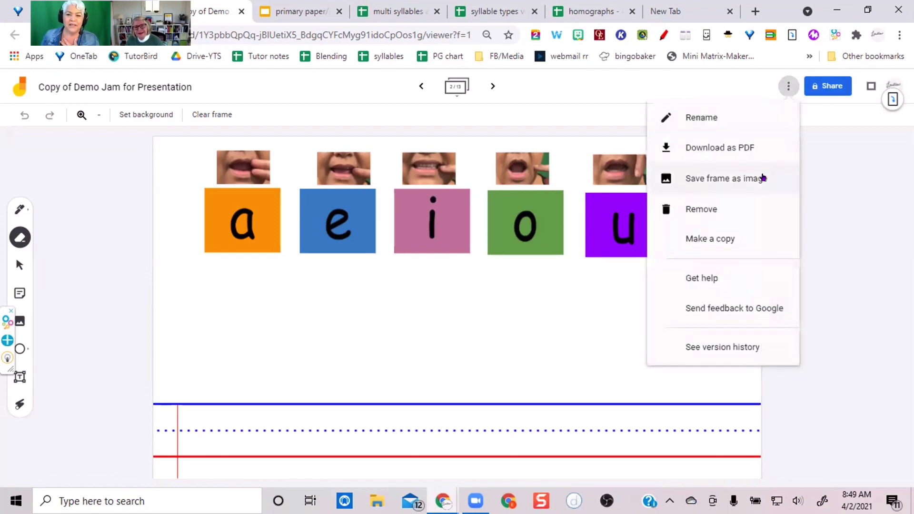
pyautogui.click(733, 347)
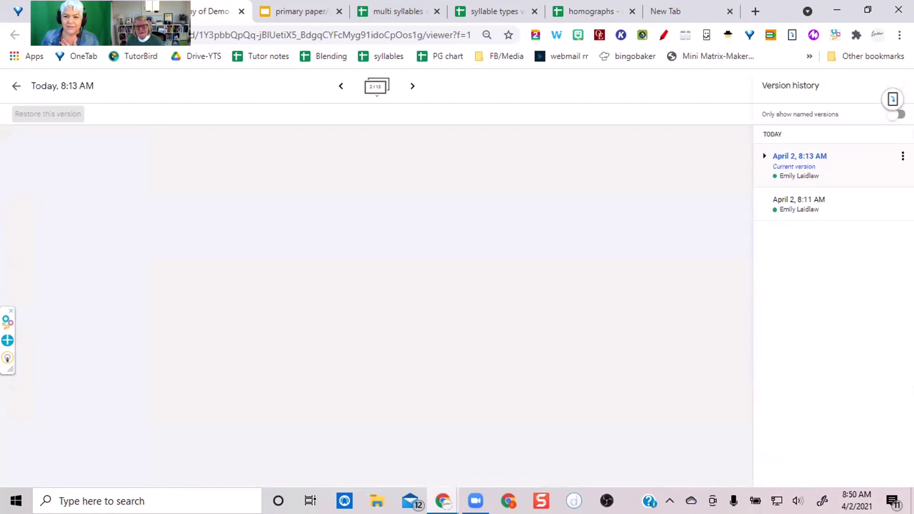
pyautogui.click(903, 157)
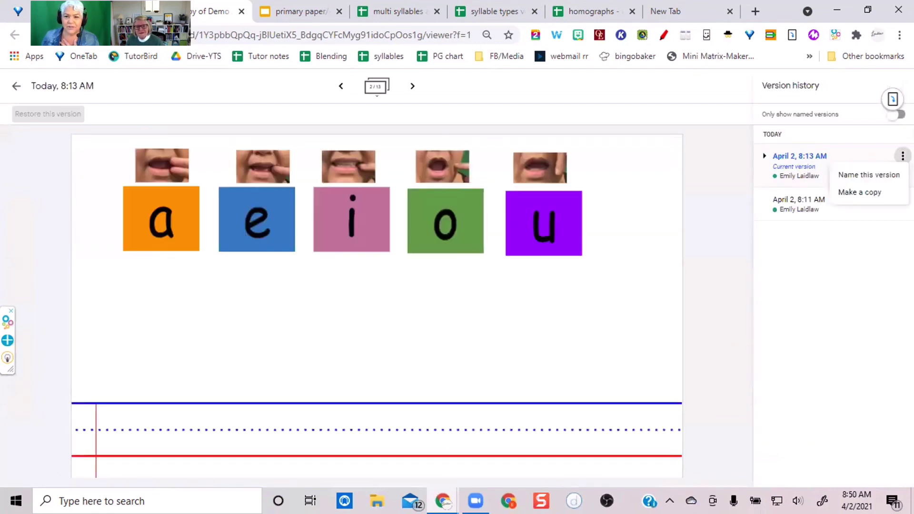
pyautogui.click(874, 175)
pyautogui.press('BackSpace')
pyautogui.write('template')
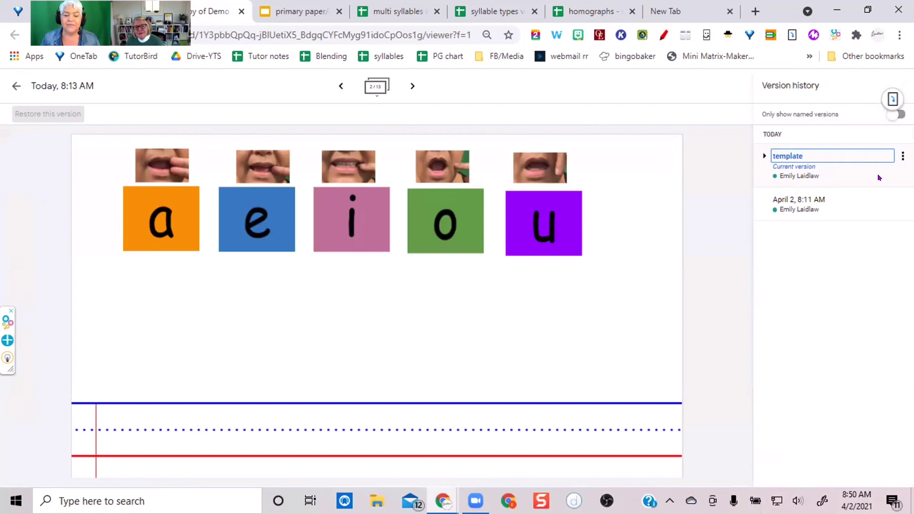
pyautogui.press('Return')
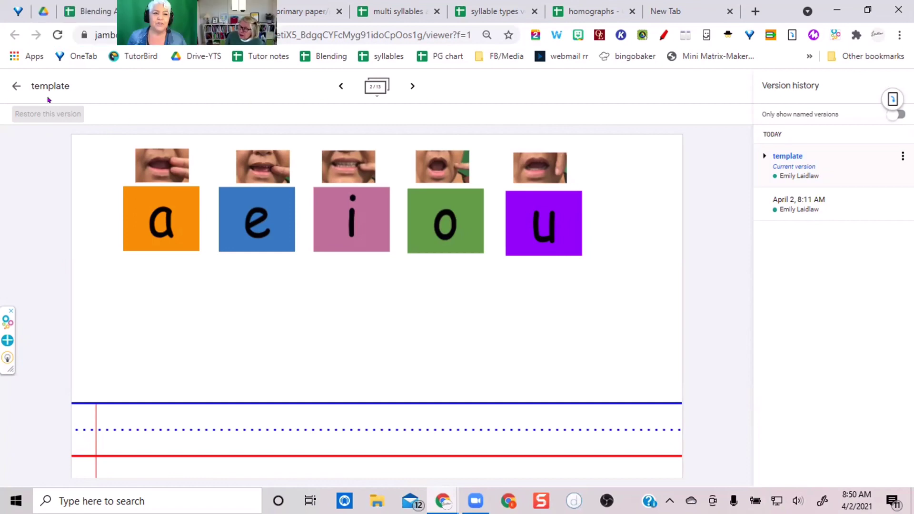
pyautogui.click(16, 86)
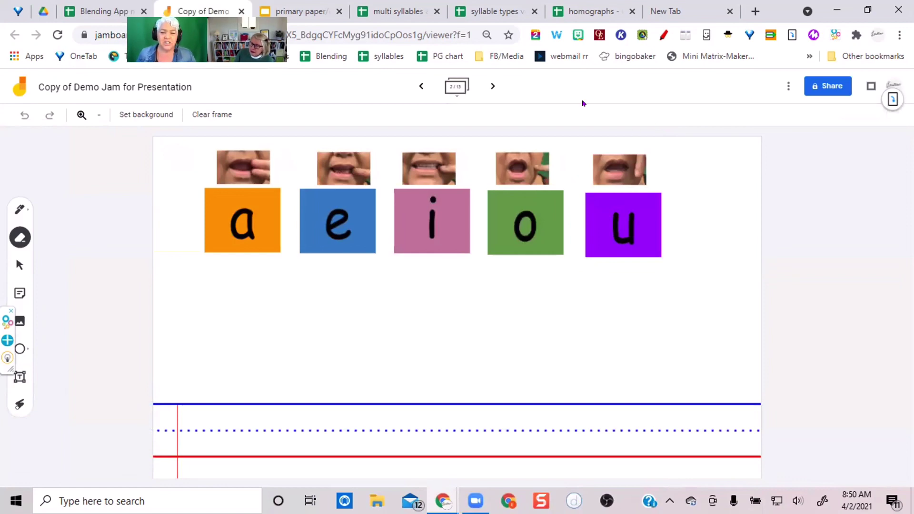
# - Share the board with anyone who has the link as Editor and copy the link
pyautogui.click(821, 85)
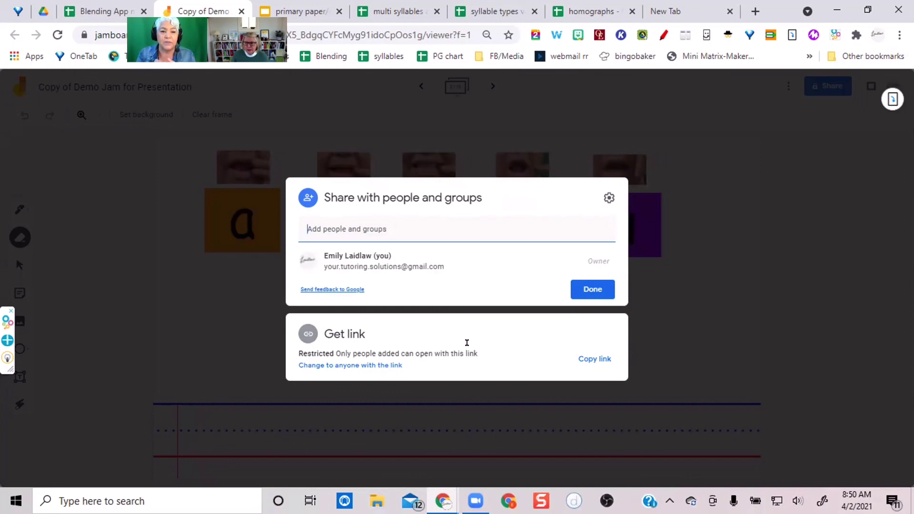
pyautogui.click(345, 369)
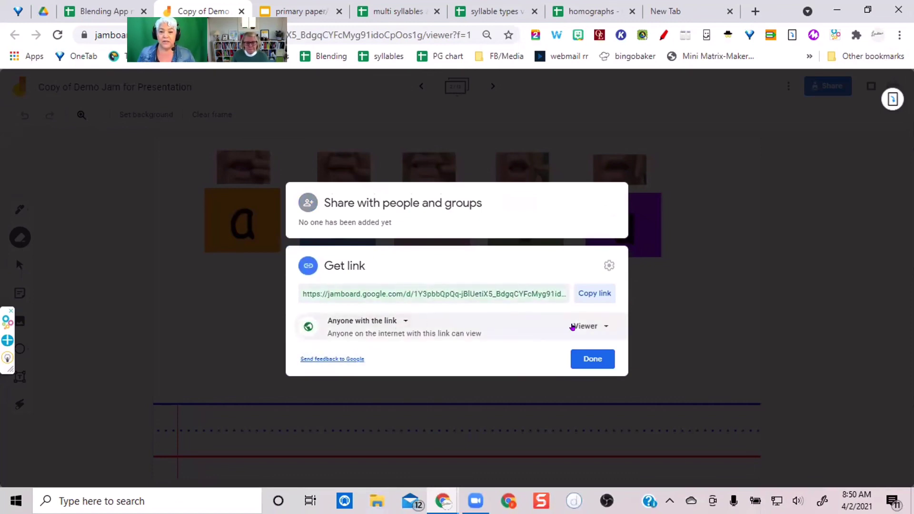
pyautogui.click(585, 332)
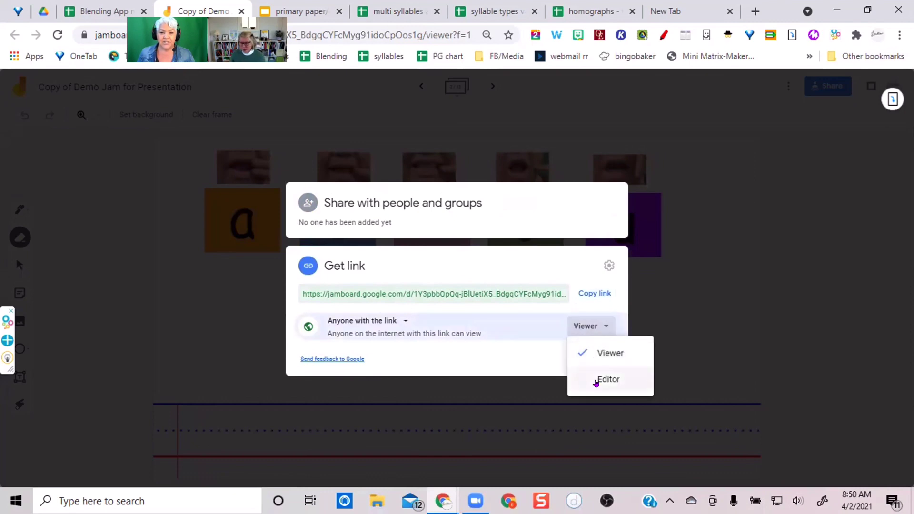
pyautogui.click(600, 380)
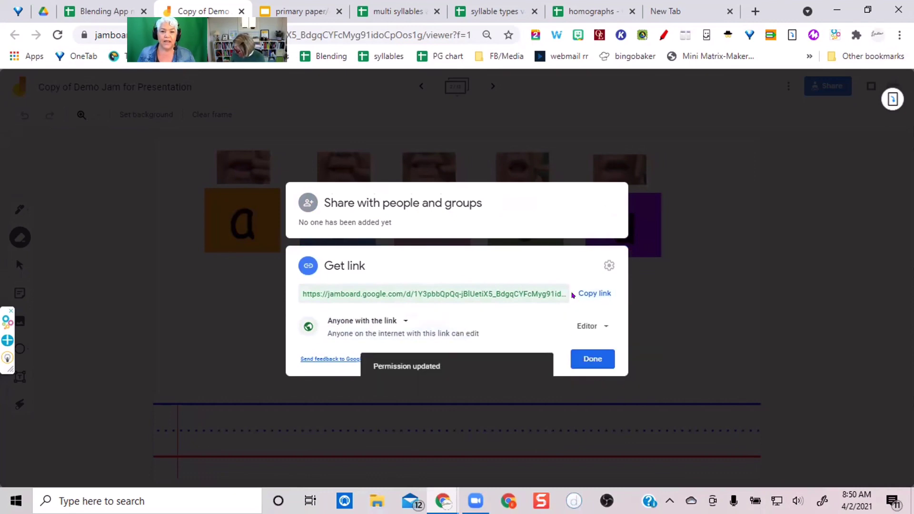
pyautogui.click(592, 294)
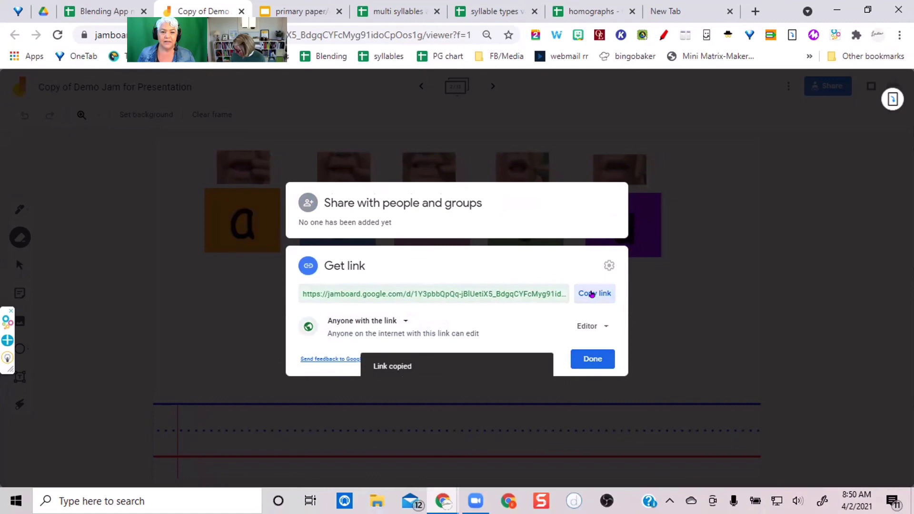
pyautogui.click(595, 358)
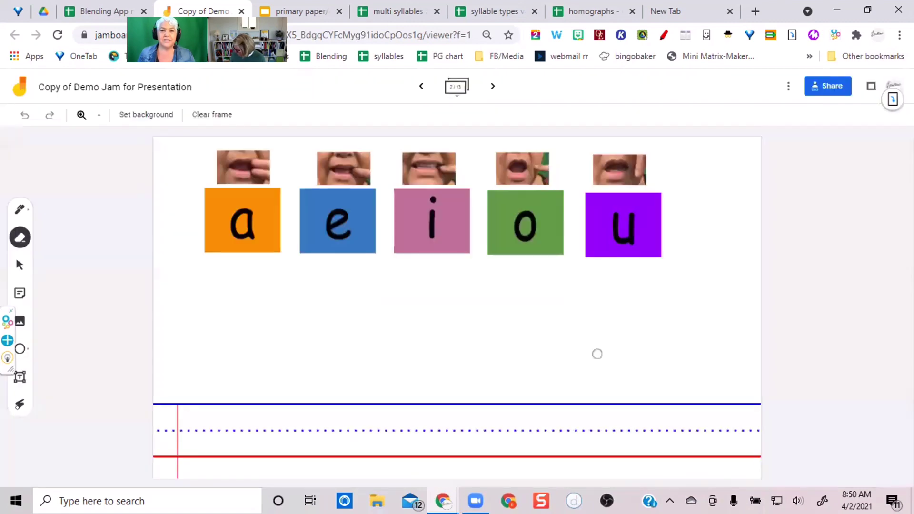
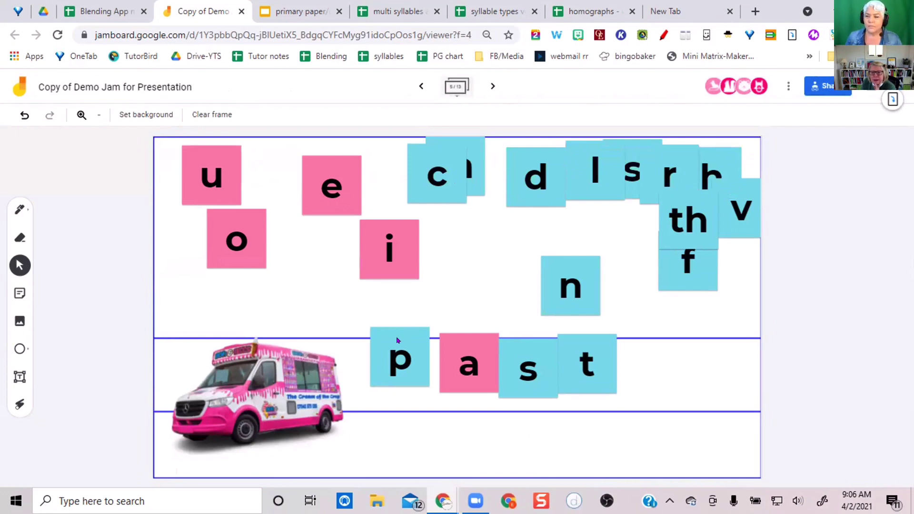
# - Move the p, a, s and t tiles from the word line back to the letter bank and reposition the th and s tiles
pyautogui.moveTo(398, 341); pyautogui.dragTo(486, 220)
pyautogui.moveTo(451, 347); pyautogui.dragTo(306, 228)
pyautogui.moveTo(504, 364); pyautogui.dragTo(586, 227)
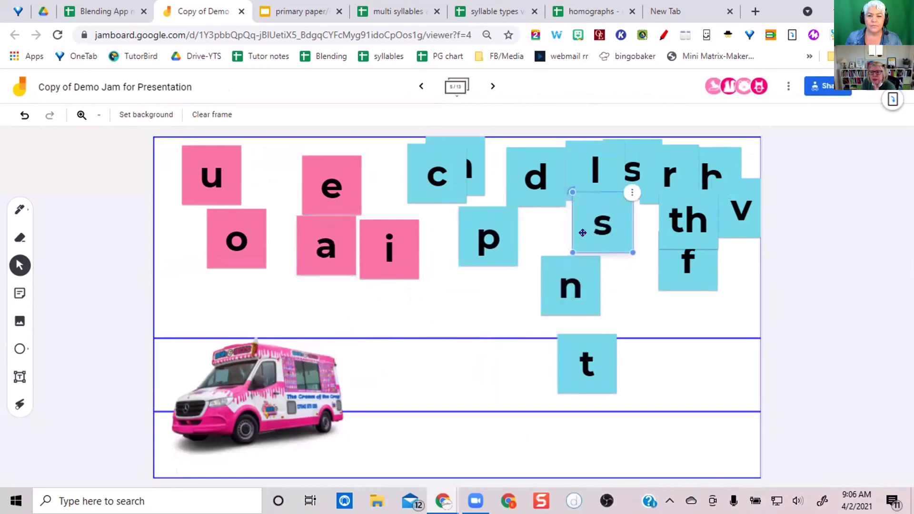
pyautogui.moveTo(592, 357); pyautogui.dragTo(628, 276)
pyautogui.moveTo(680, 242); pyautogui.dragTo(664, 255)
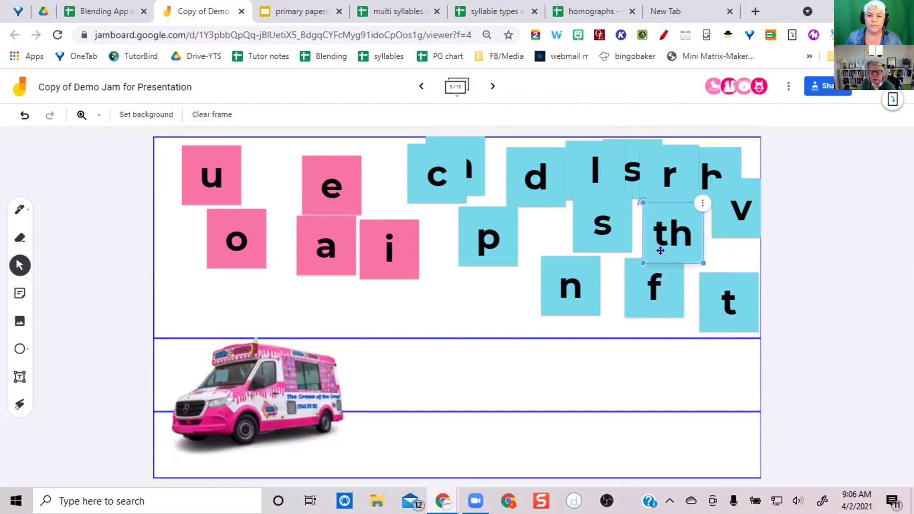
pyautogui.moveTo(594, 227); pyautogui.dragTo(595, 242)
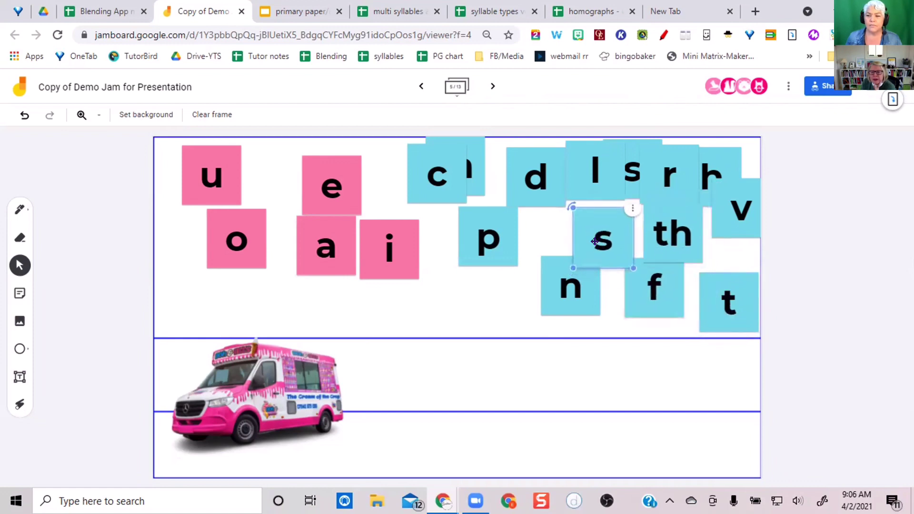
pyautogui.click(592, 318)
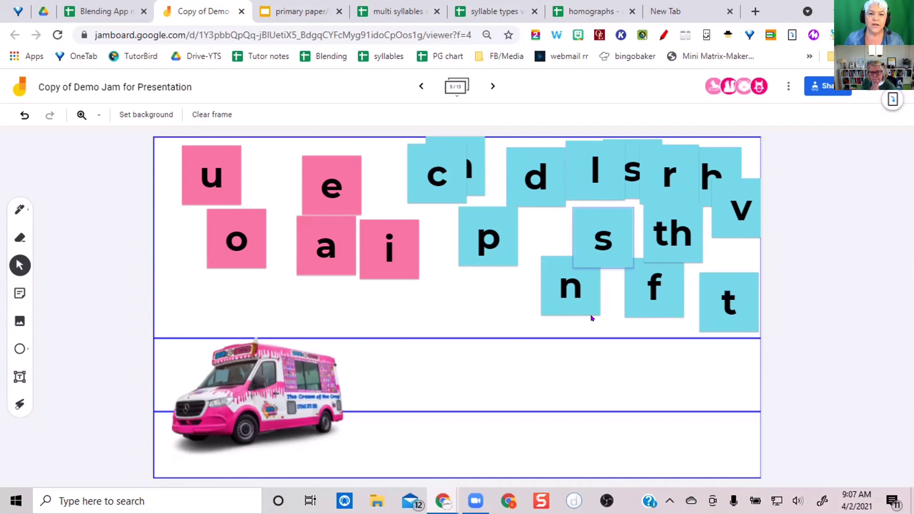
pyautogui.click(454, 93)
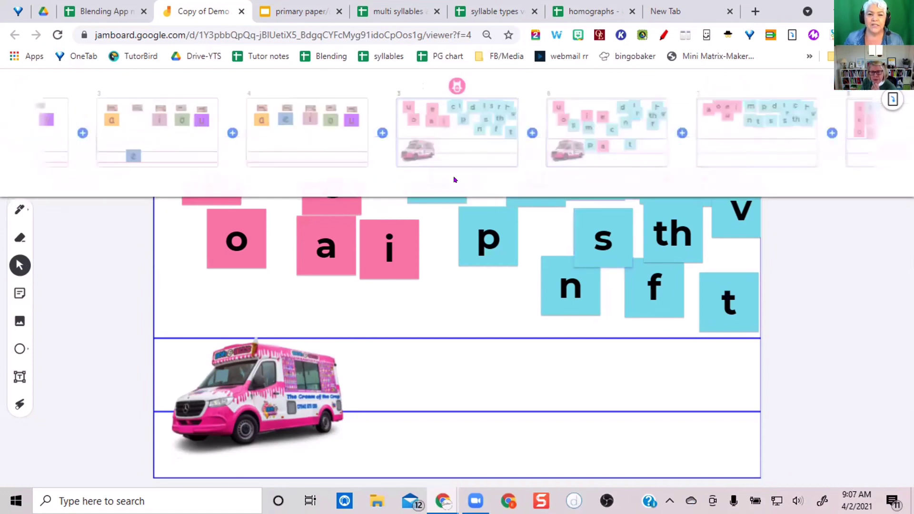
pyautogui.click(455, 180)
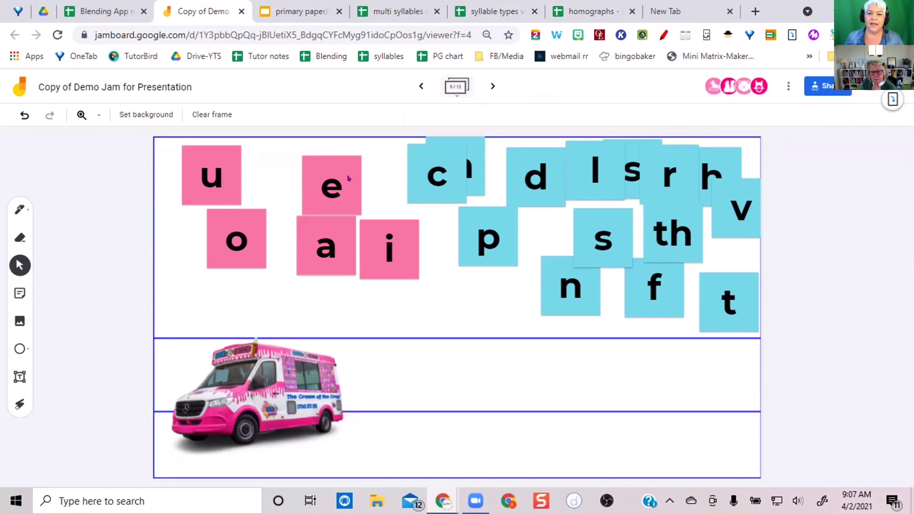
# - Spread out the overlapping c, d, l, s, r, h and v tiles in the letter bank so every consonant is readable
pyautogui.moveTo(431, 178); pyautogui.dragTo(402, 180)
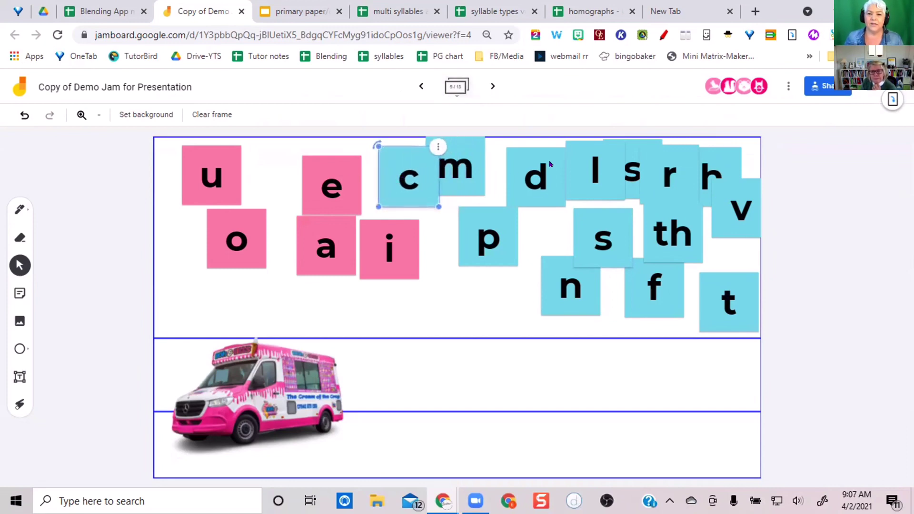
pyautogui.moveTo(548, 157); pyautogui.dragTo(513, 148)
pyautogui.moveTo(583, 160); pyautogui.dragTo(549, 160)
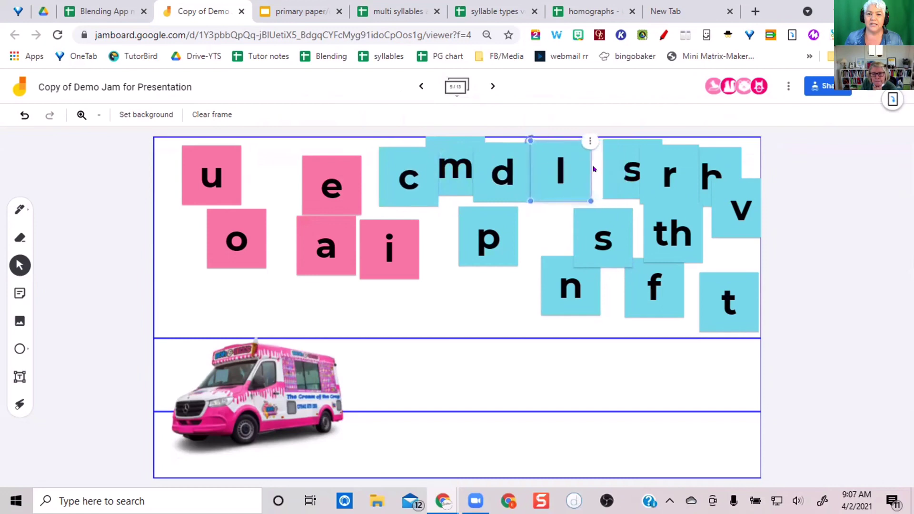
pyautogui.moveTo(660, 159)
pyautogui.mouseDown()
pyautogui.moveTo(535, 215)
pyautogui.moveTo(655, 160)
pyautogui.mouseUp()
pyautogui.moveTo(733, 209); pyautogui.dragTo(740, 236)
pyautogui.moveTo(711, 190); pyautogui.dragTo(729, 176)
pyautogui.moveTo(660, 188); pyautogui.dragTo(680, 187)
pyautogui.moveTo(616, 168); pyautogui.dragTo(603, 169)
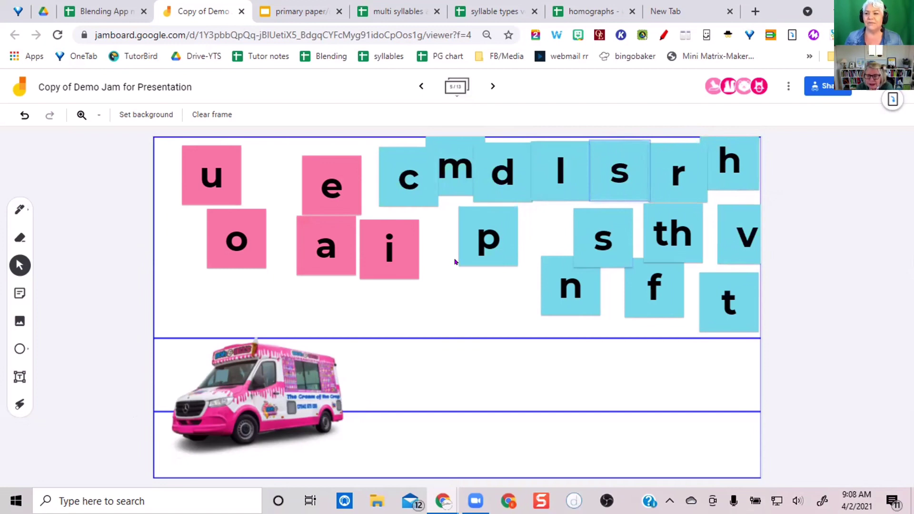
# - Spell "pat" on the word line beside the ice cream van with the p, a and t tiles
pyautogui.moveTo(484, 250); pyautogui.dragTo(370, 396)
pyautogui.click(348, 485)
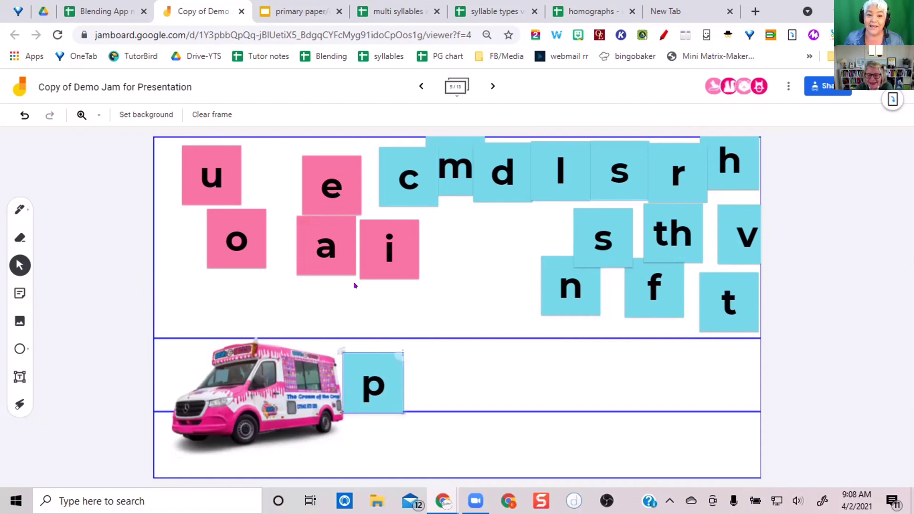
pyautogui.moveTo(316, 243); pyautogui.dragTo(426, 372)
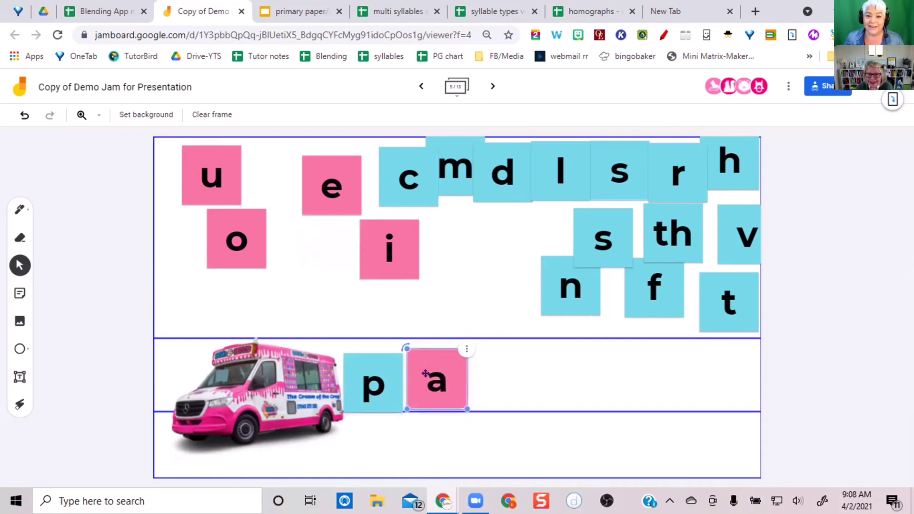
pyautogui.click(563, 234)
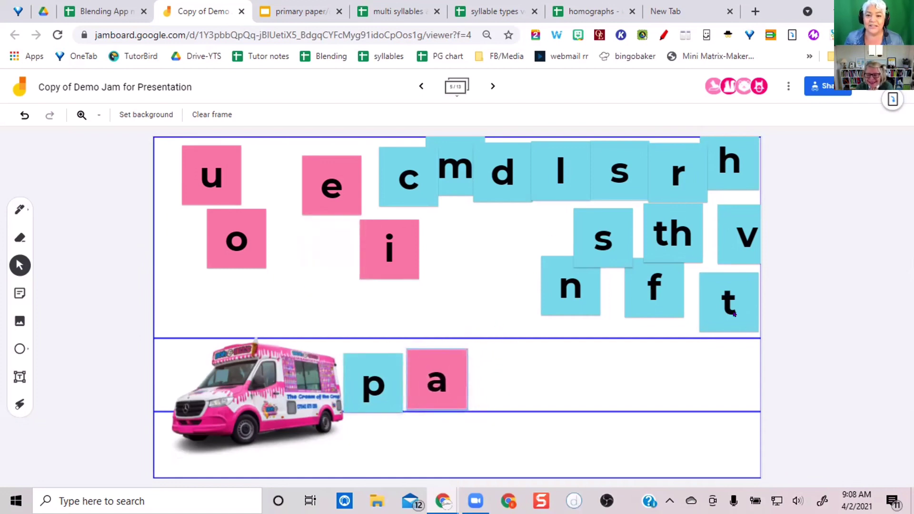
pyautogui.moveTo(730, 306); pyautogui.dragTo(503, 384)
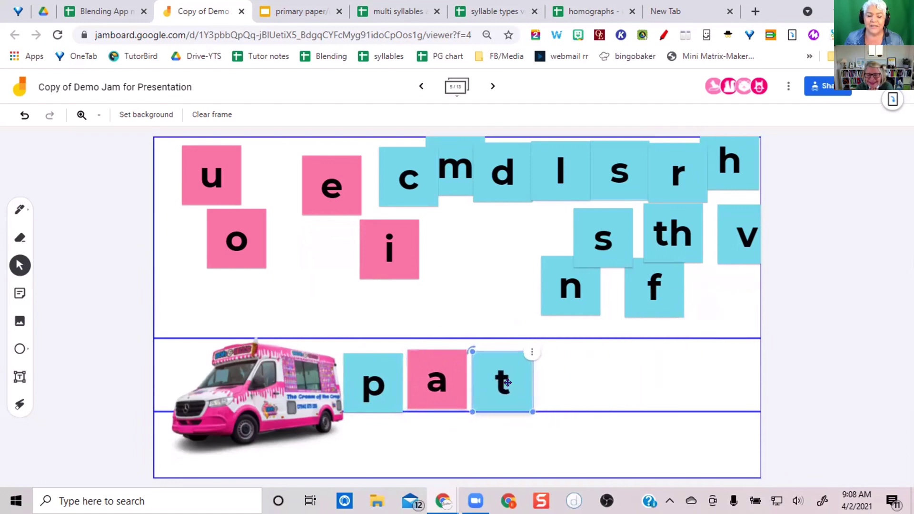
pyautogui.click(464, 303)
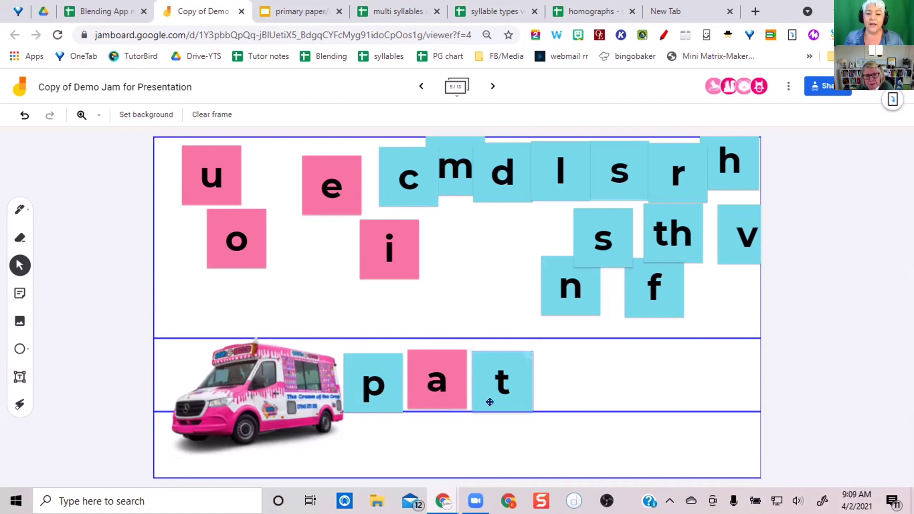
# - Return the t, a and p tiles to the letter bank and set t and p side by side
pyautogui.moveTo(488, 402); pyautogui.dragTo(478, 254)
pyautogui.moveTo(424, 377); pyautogui.dragTo(305, 241)
pyautogui.moveTo(353, 391); pyautogui.dragTo(466, 288)
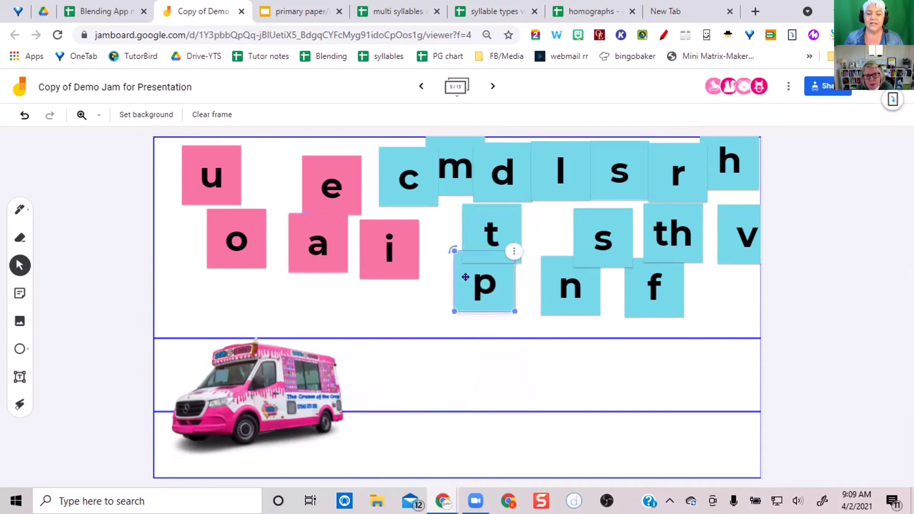
pyautogui.moveTo(481, 236); pyautogui.dragTo(447, 236)
pyautogui.moveTo(485, 286); pyautogui.dragTo(520, 255)
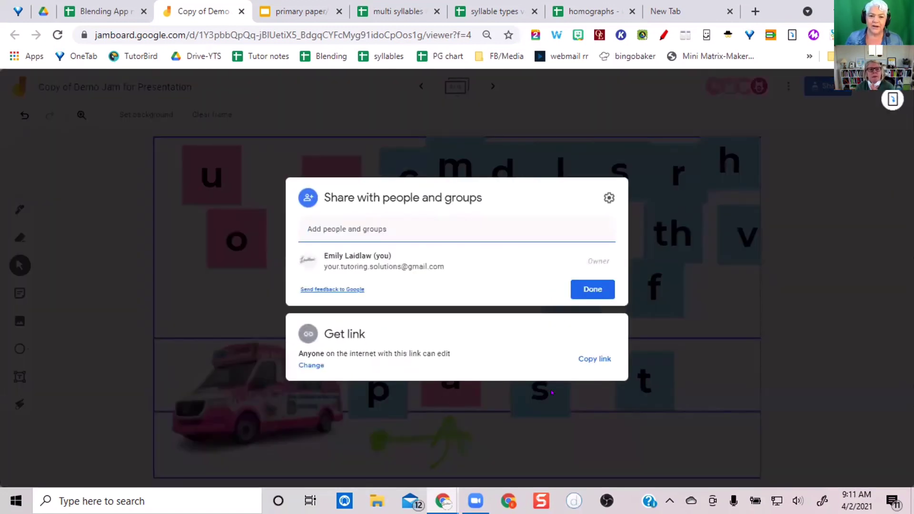
# - Restrict the board's link access to Viewer for anyone with the link and close the sharing settings
pyautogui.click(421, 359)
pyautogui.click(589, 326)
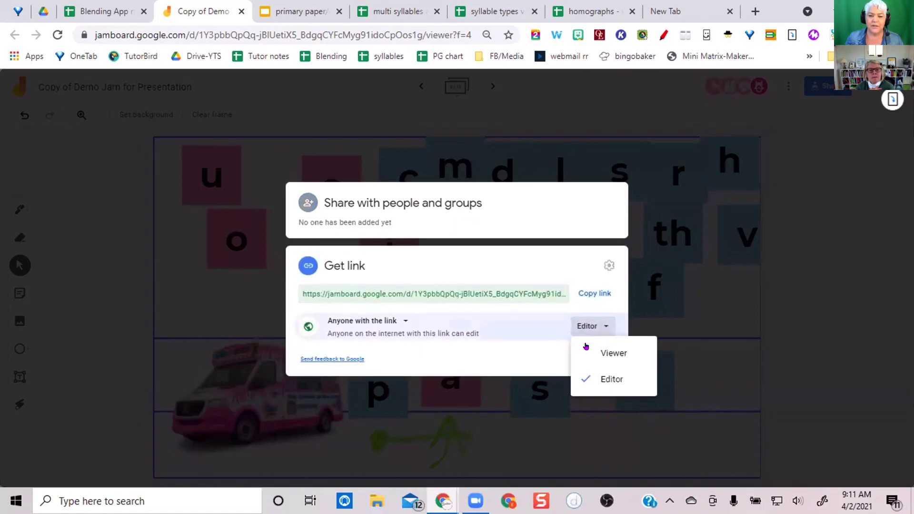
pyautogui.click(613, 352)
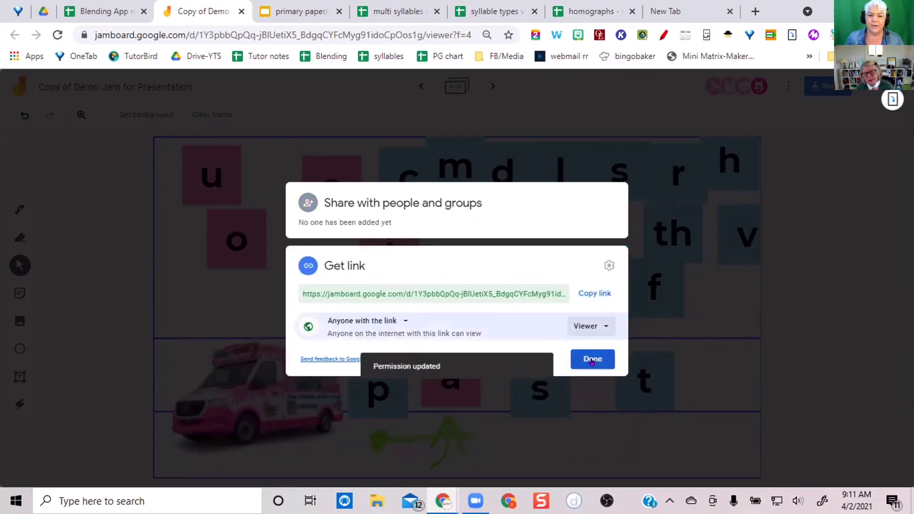
pyautogui.click(592, 362)
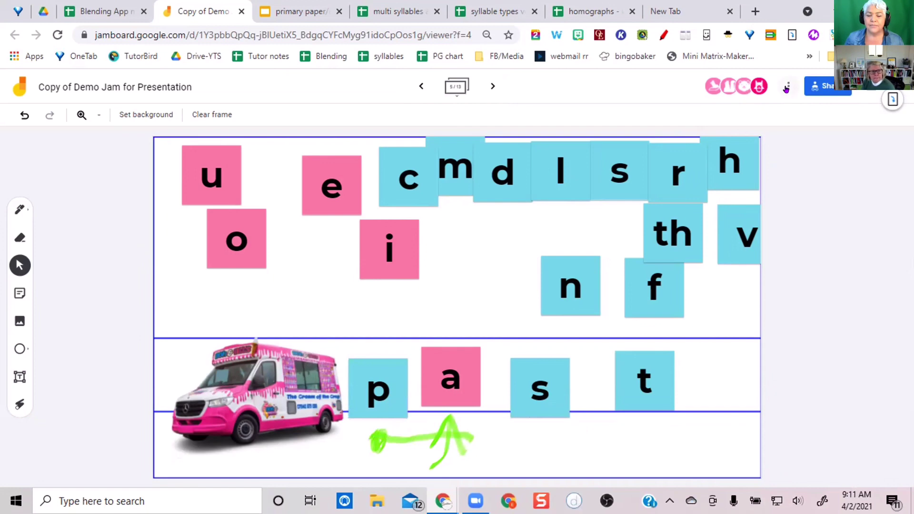
# - Change the board's link access to Editor for anyone with the link and close the sharing settings
pyautogui.click(828, 87)
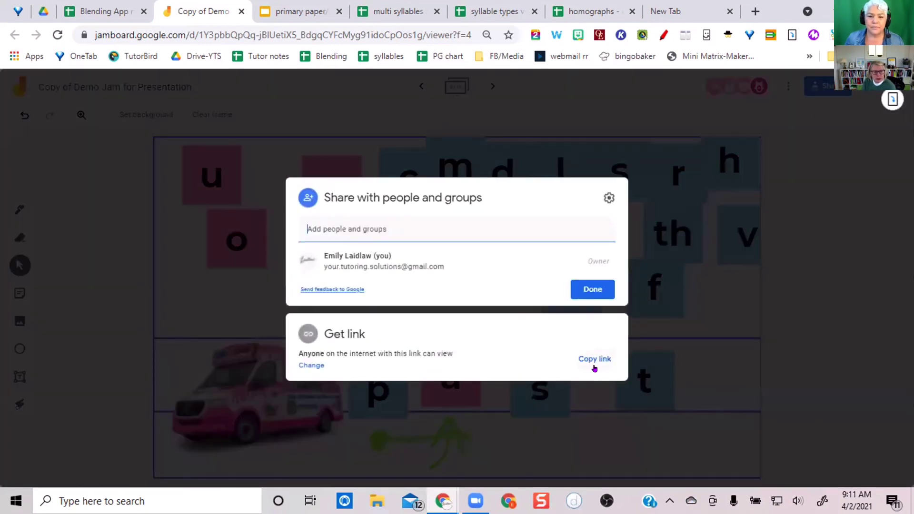
pyautogui.click(306, 366)
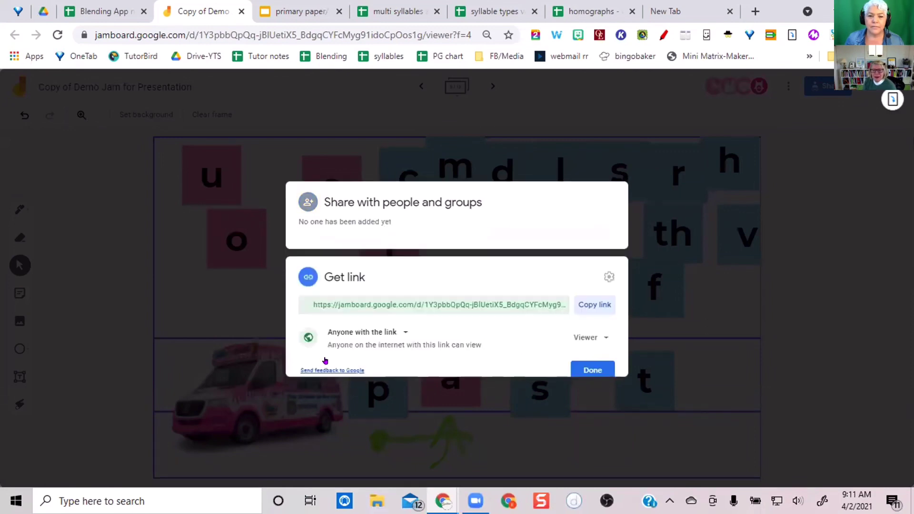
pyautogui.click(593, 327)
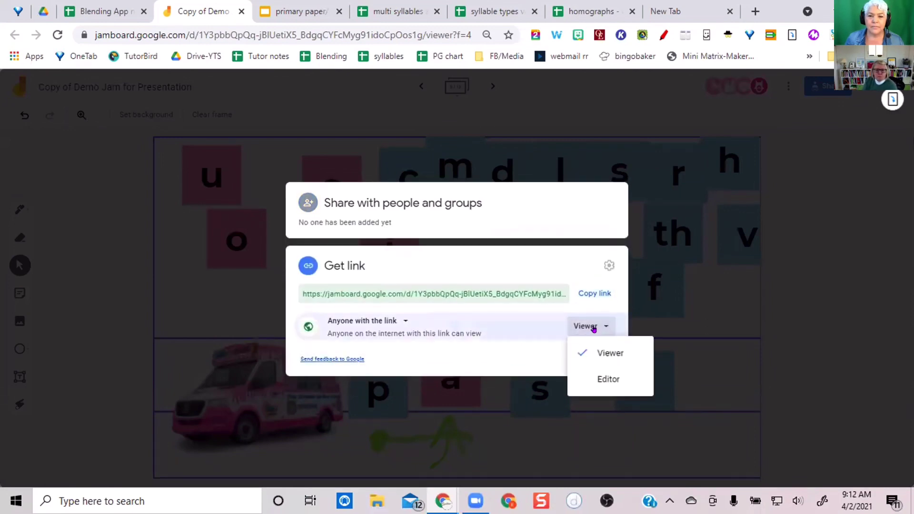
pyautogui.click(596, 383)
pyautogui.click(593, 360)
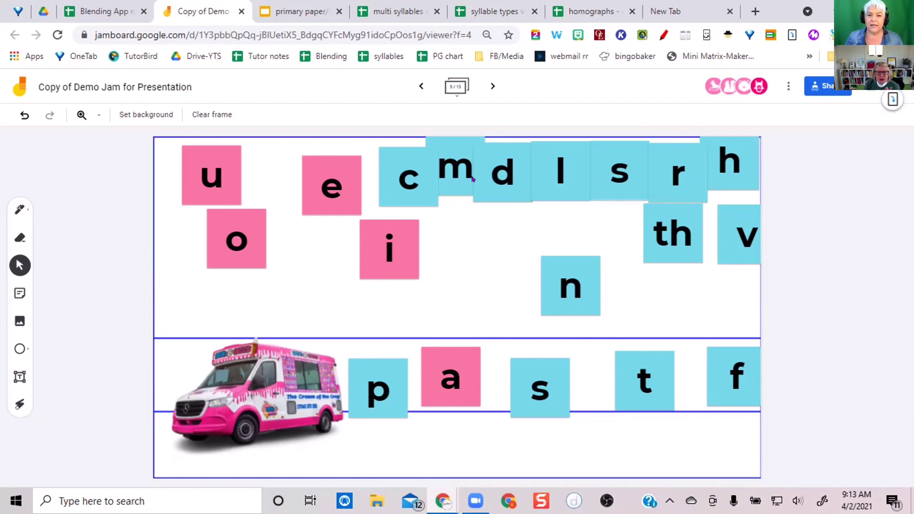
# - Page through the letter-tile frames as far as frame 9, the grid with the o and f tiles
pyautogui.click(485, 87)
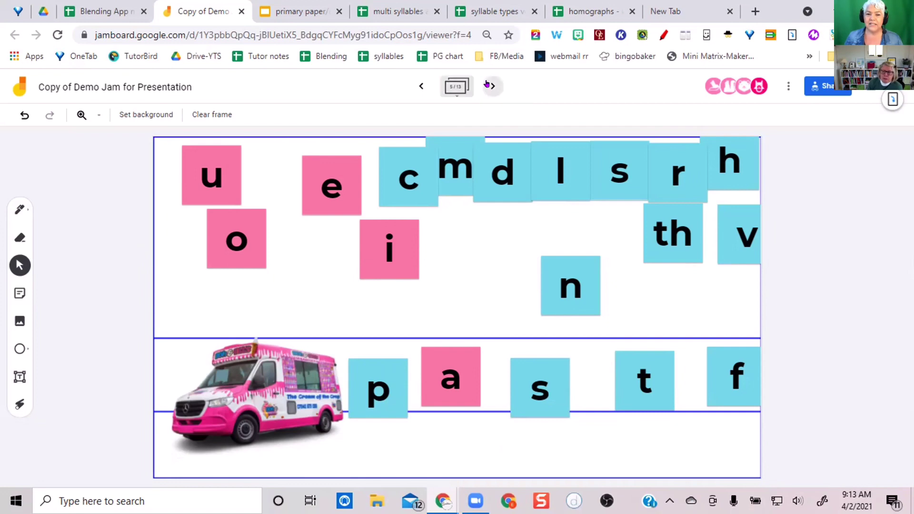
pyautogui.click(486, 85)
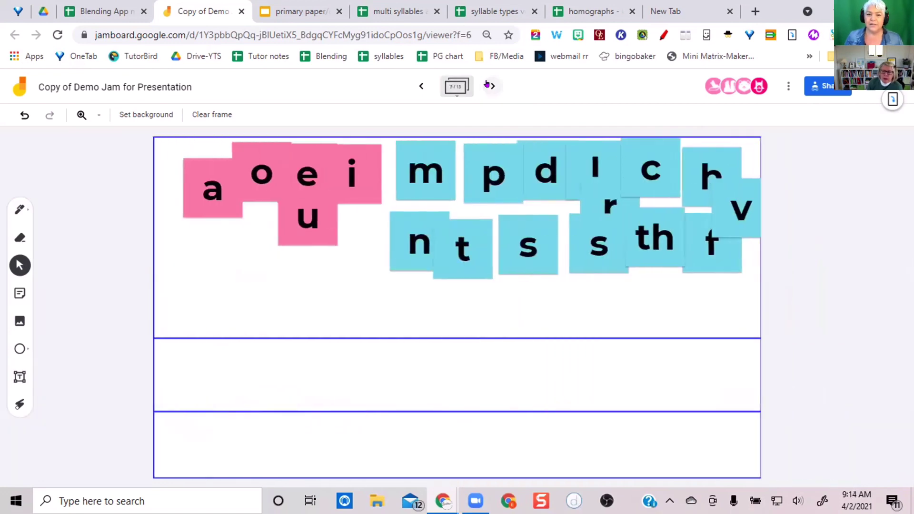
pyautogui.click(486, 85)
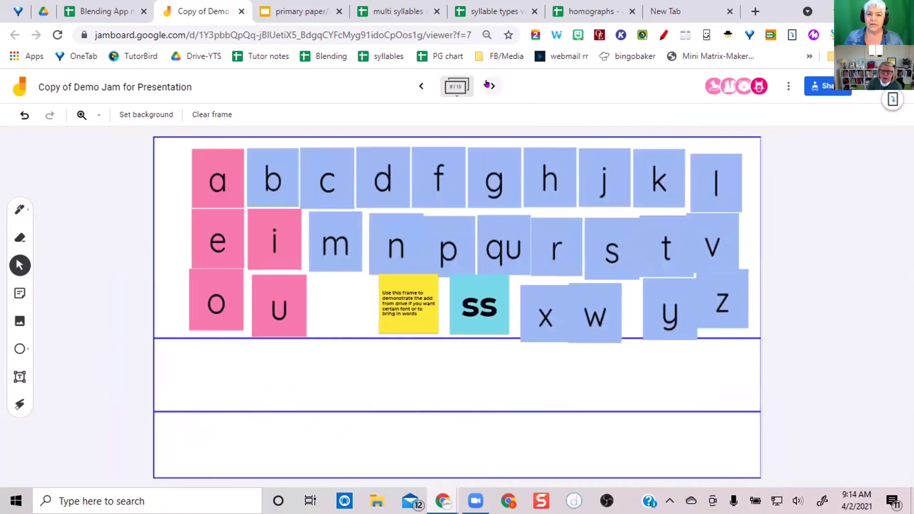
pyautogui.click(413, 84)
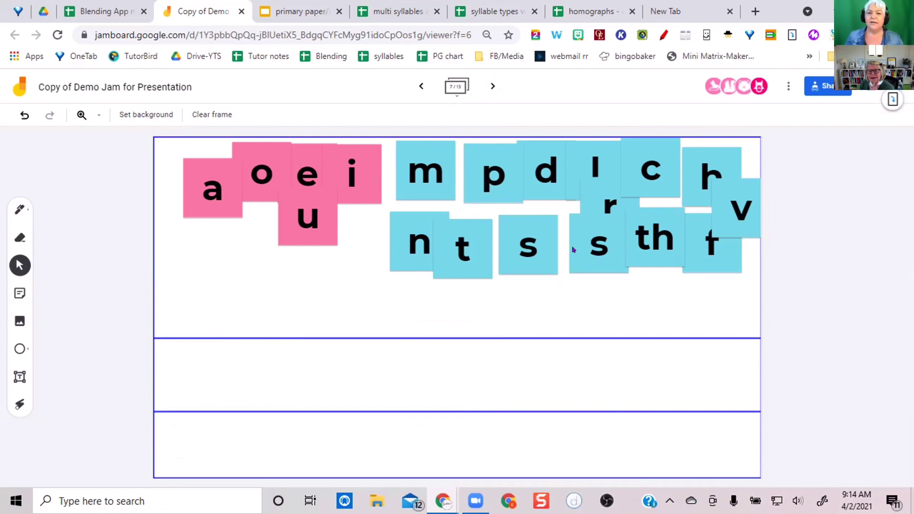
pyautogui.click(489, 87)
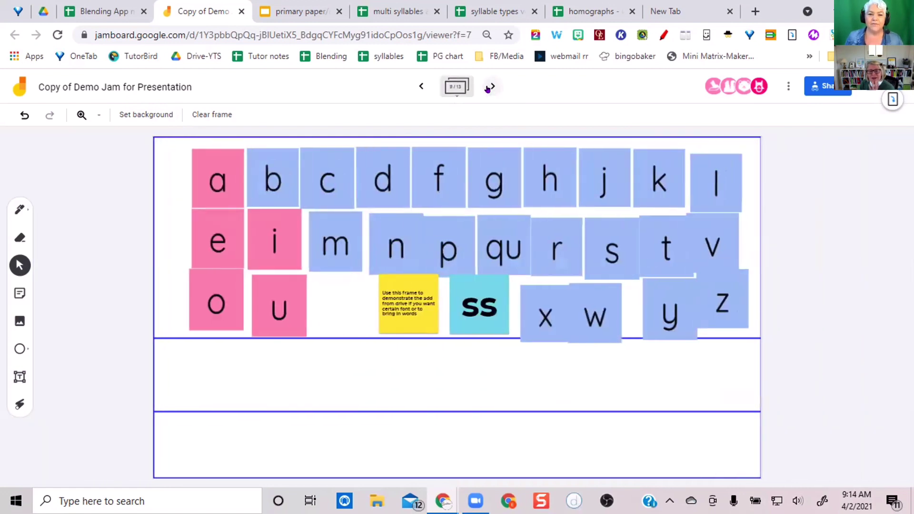
pyautogui.click(489, 87)
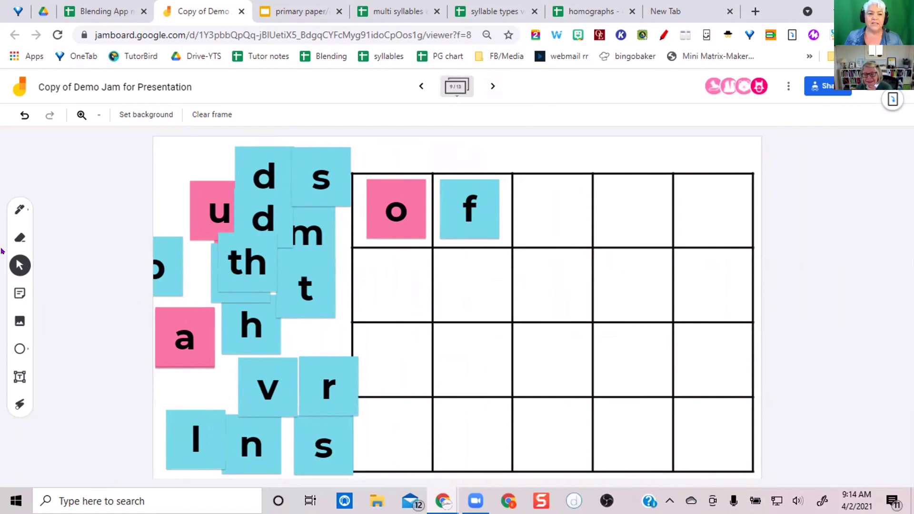
# - Underline the th and e tiles in green with the pen on the grid frame, and advance to the lined-paper frame
pyautogui.click(18, 210)
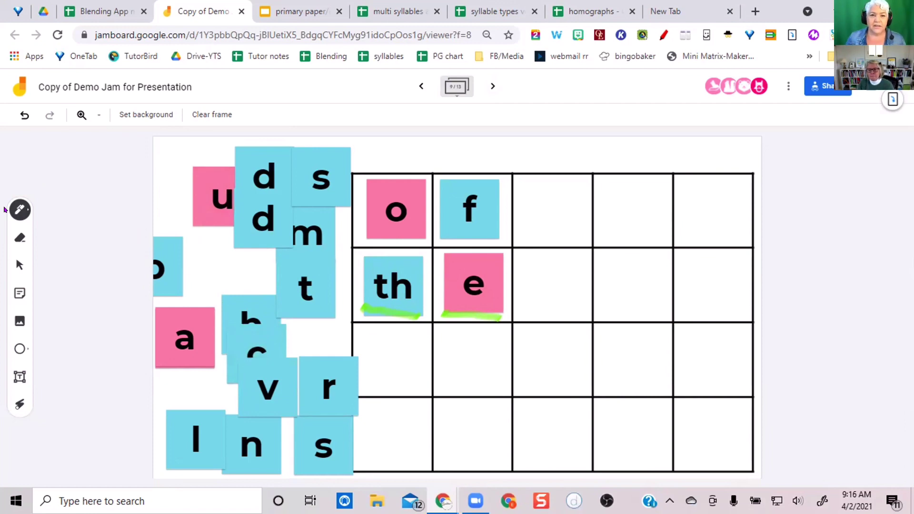
pyautogui.click(489, 92)
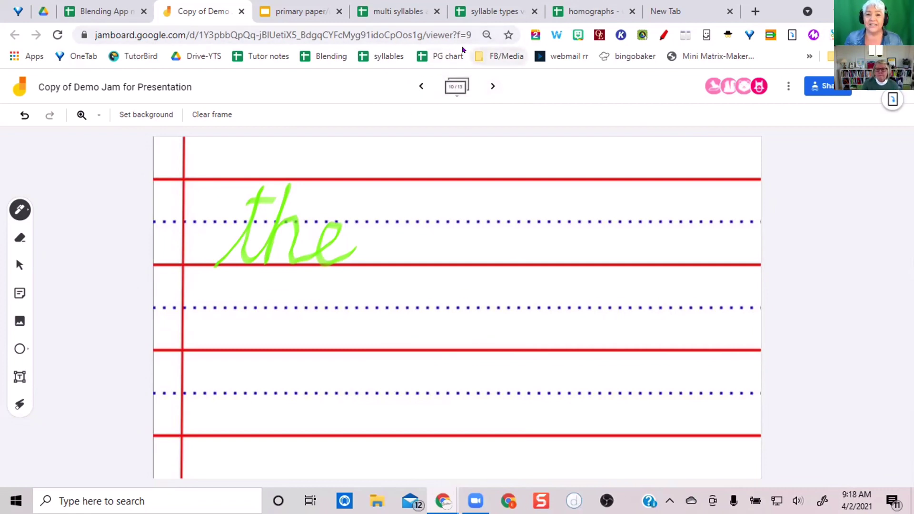
# - Generate a QR code for the board's page address and review the board's sharing settings
pyautogui.click(466, 29)
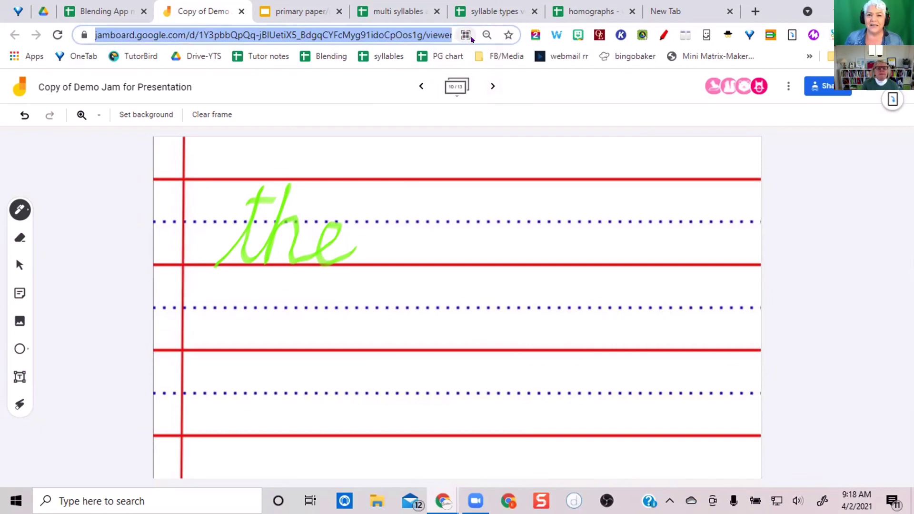
pyautogui.click(466, 36)
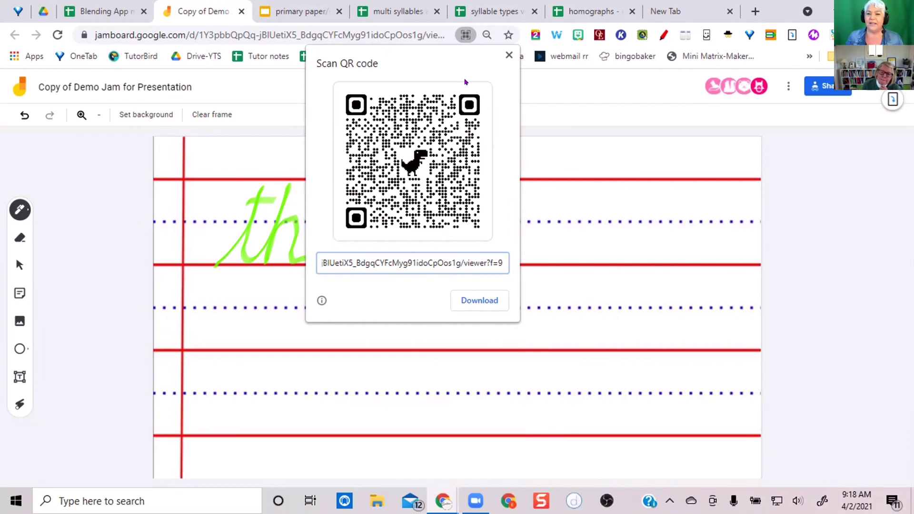
pyautogui.click(829, 84)
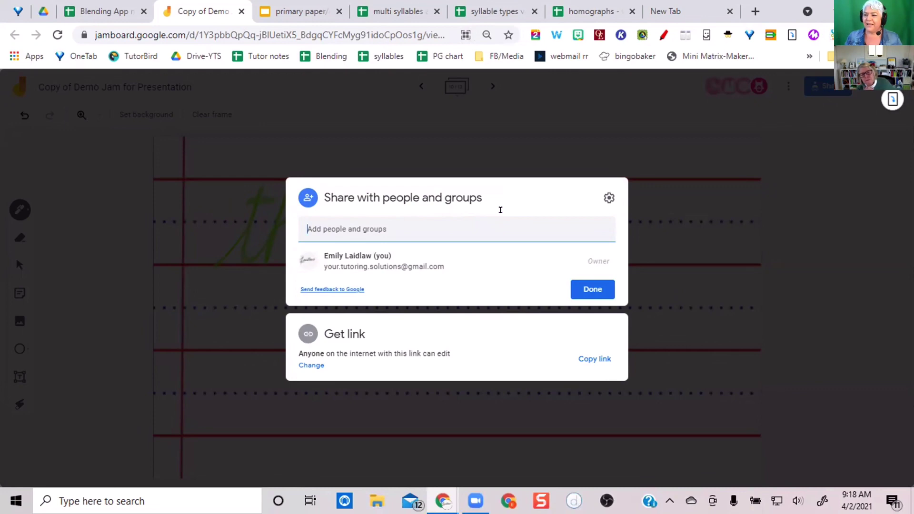
pyautogui.click(710, 123)
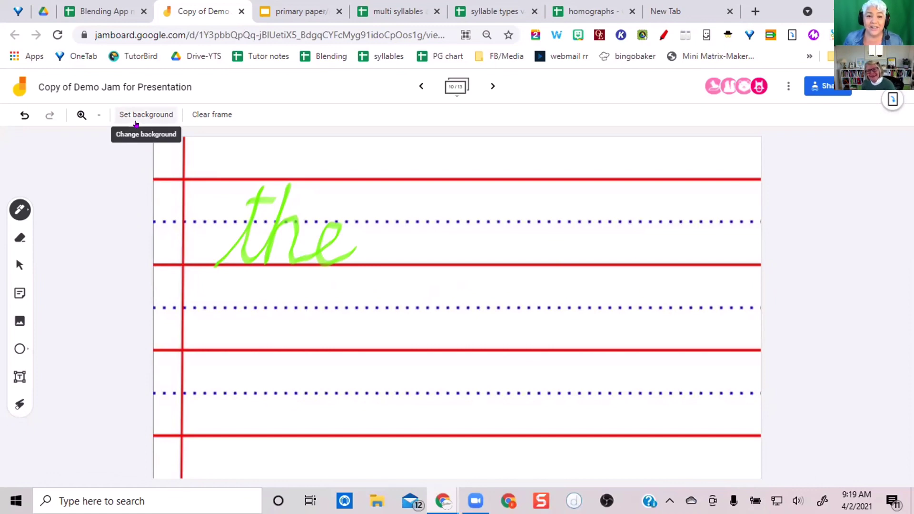
# - Switch to the selection tool and view the background choices for the lined-paper frame, including the Image option
pyautogui.click(19, 266)
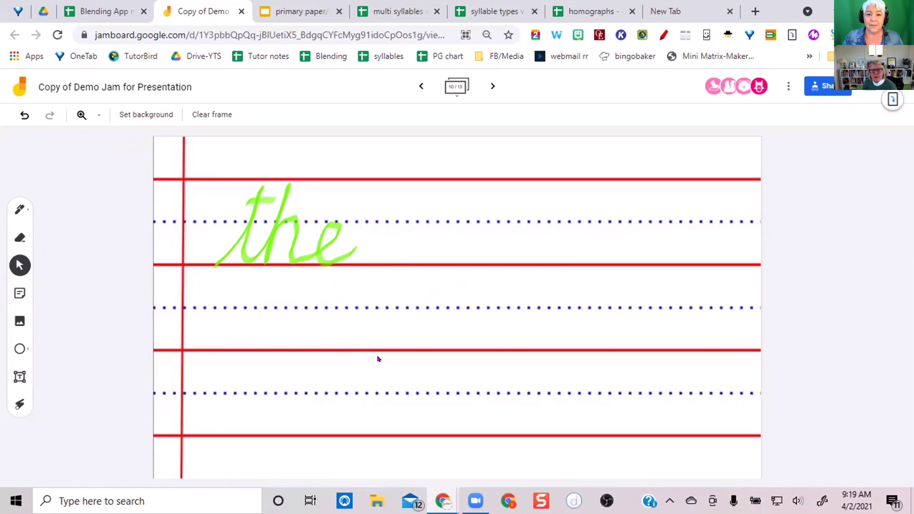
pyautogui.click(145, 115)
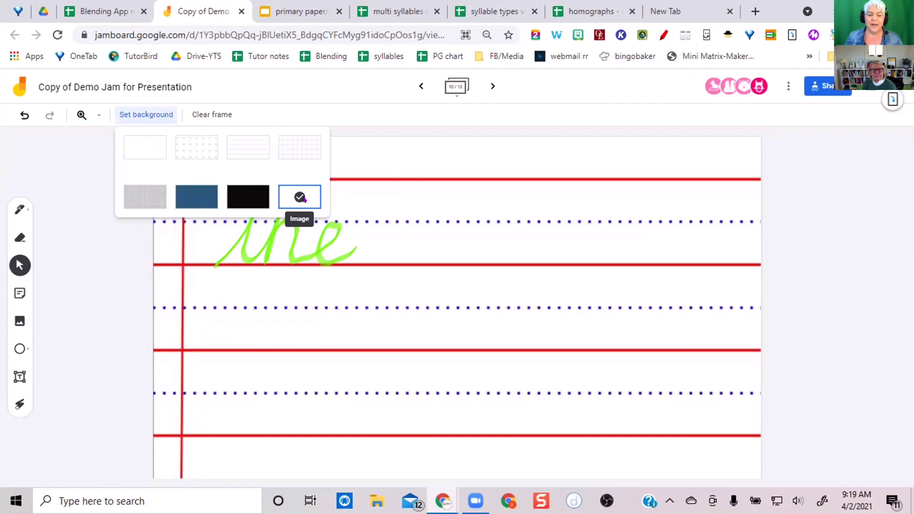
pyautogui.click(482, 208)
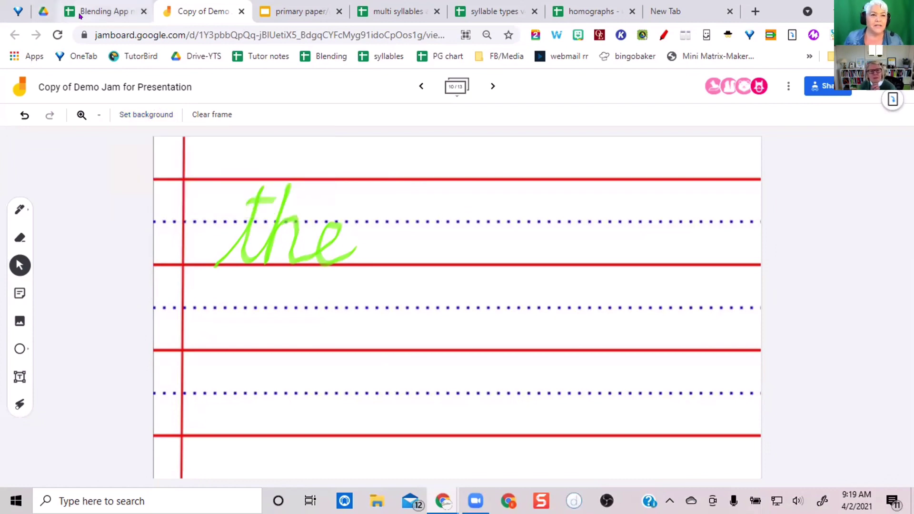
# - Switch to the "primary paper/other backgrounds for jamboard" presentation in Google Slides and browse its background slides
pyautogui.click(302, 9)
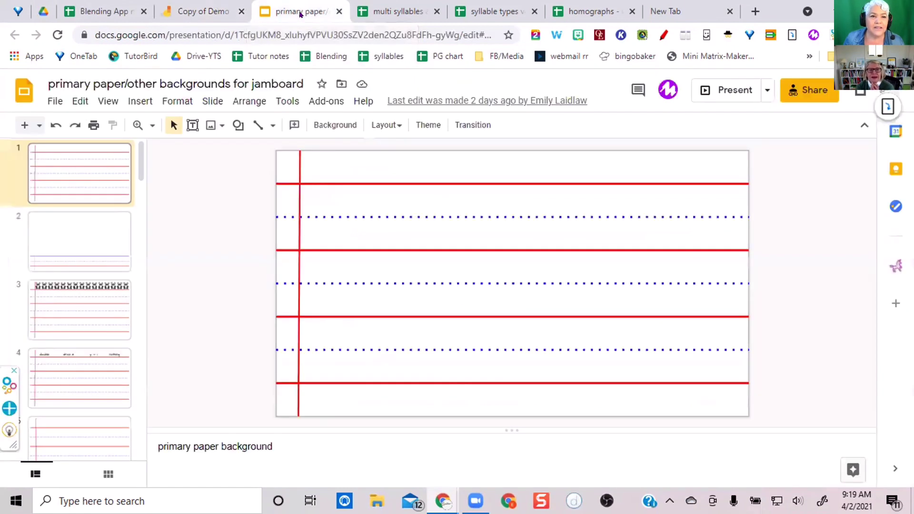
pyautogui.scroll(-15, 85, 241)
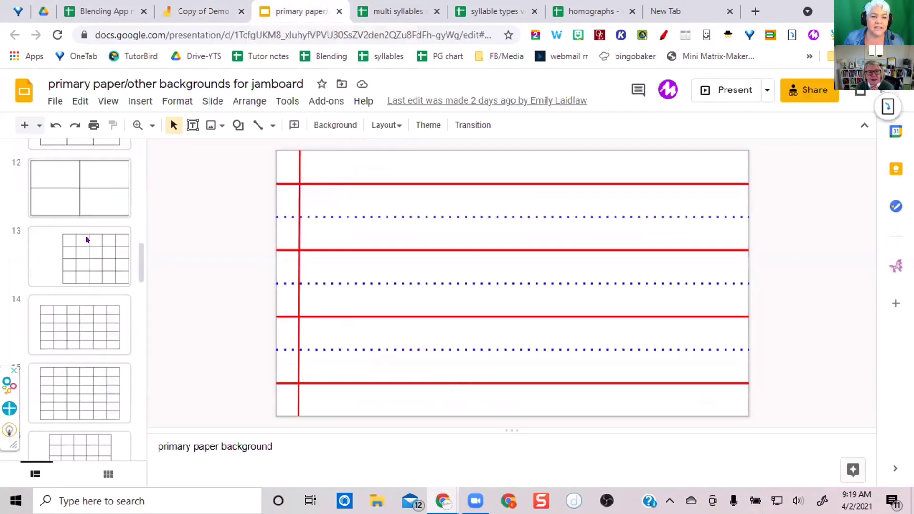
pyautogui.scroll(5, 87, 239)
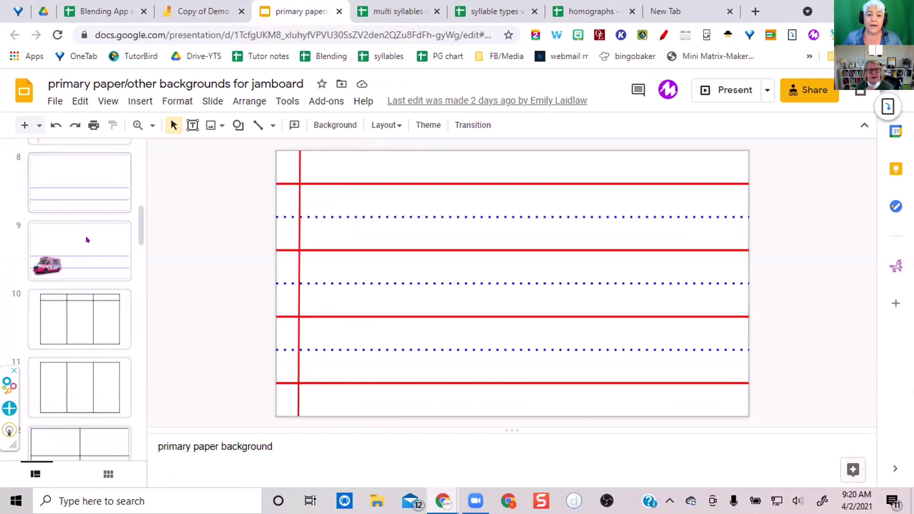
pyautogui.scroll(-18, 87, 240)
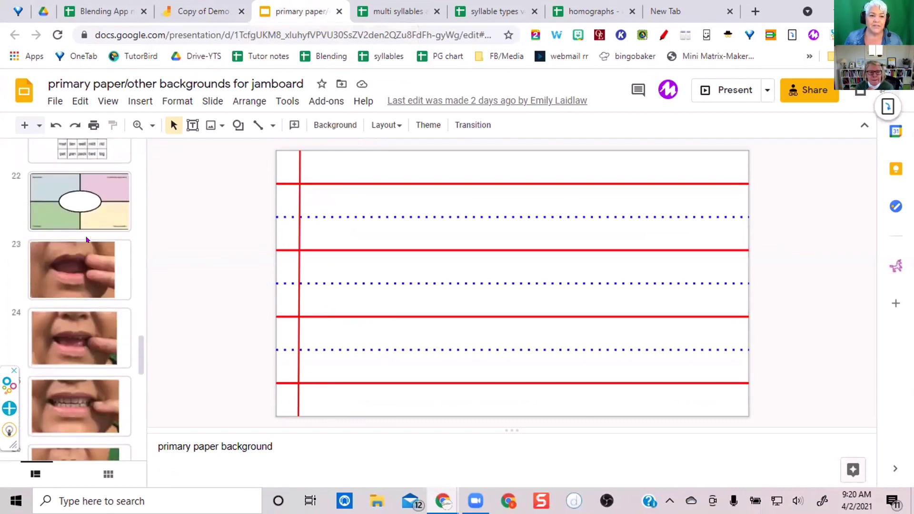
pyautogui.scroll(-10, 87, 240)
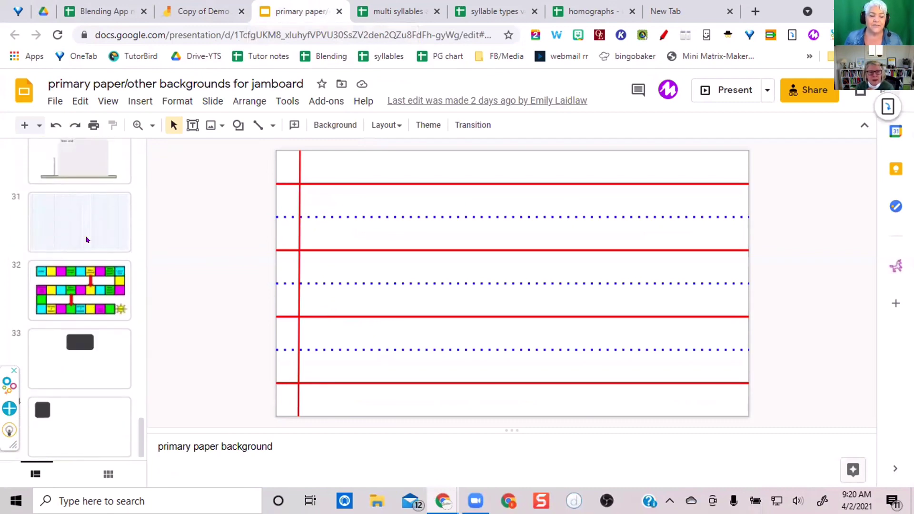
pyautogui.scroll(20, 87, 240)
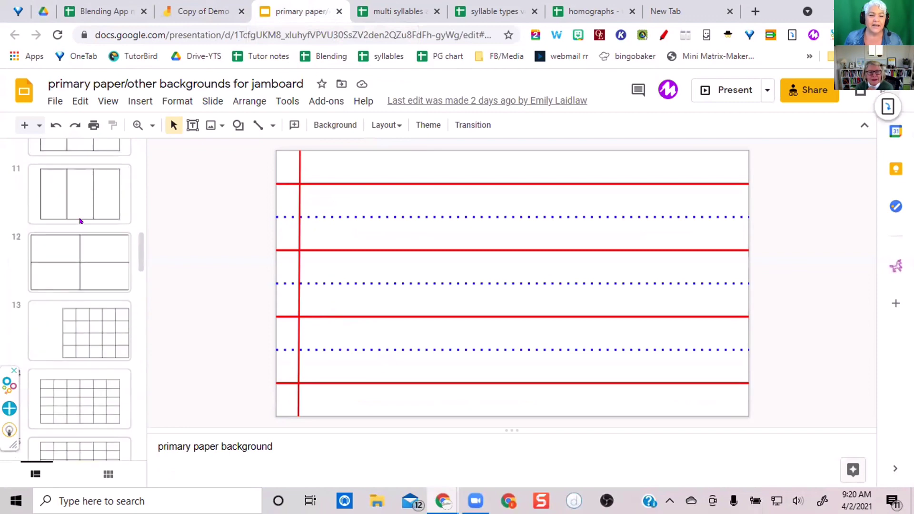
pyautogui.scroll(7, 80, 220)
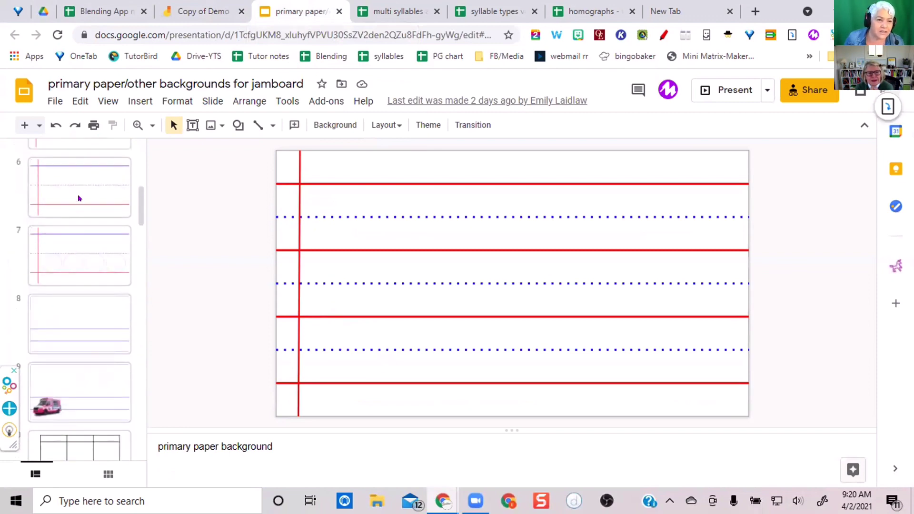
# - View the largest-spacing primary paper on slide 6, the letter formation circles on slide 7 and the larger-spacing paper on slide 5
pyautogui.click(80, 198)
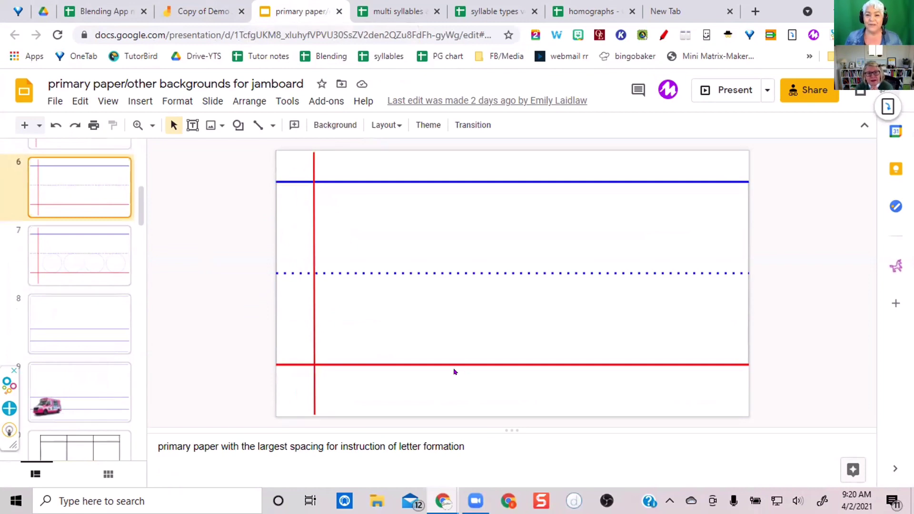
pyautogui.click(102, 269)
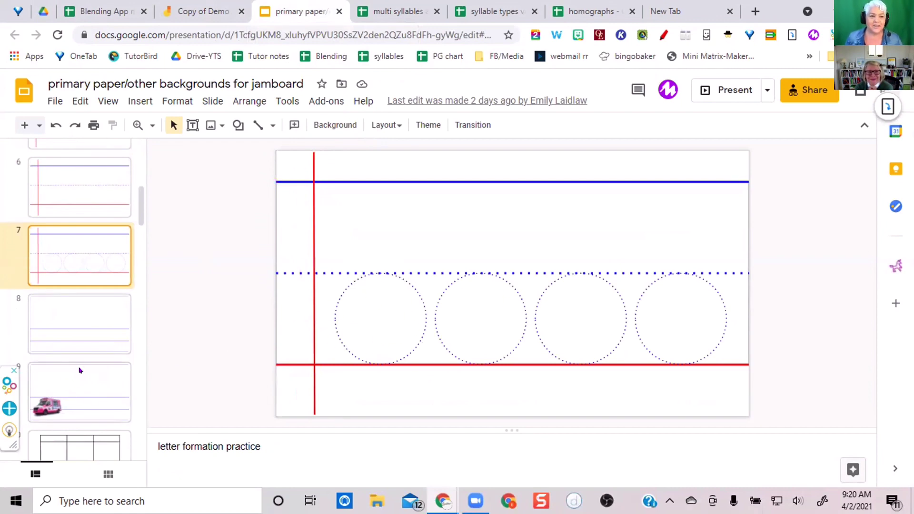
pyautogui.scroll(1, 55, 206)
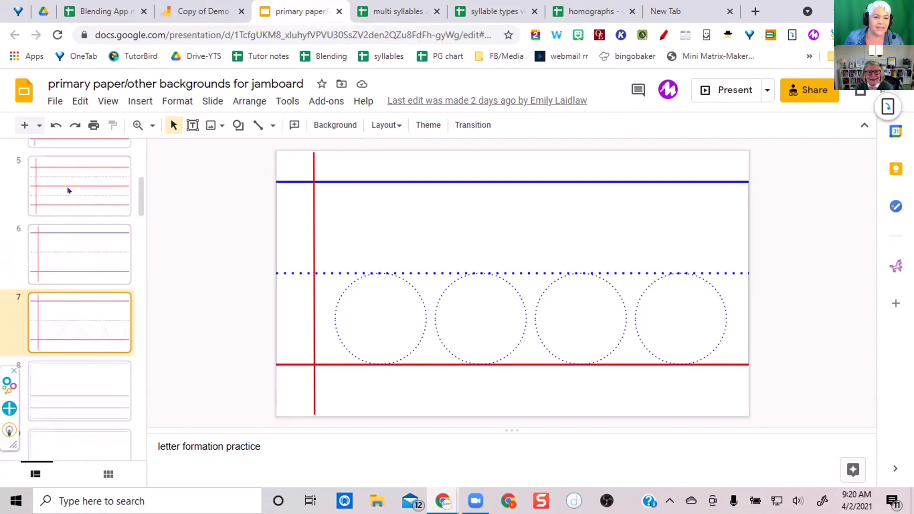
pyautogui.click(68, 191)
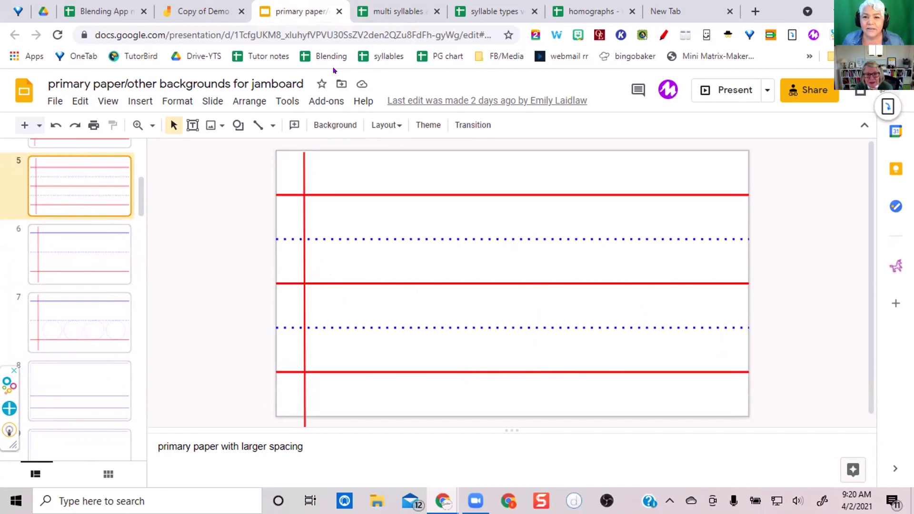
# - Convert the presentation's address to a Preview link with the GeekyEdtech extension, copy its shortened link and close the extension
pyautogui.click(727, 35)
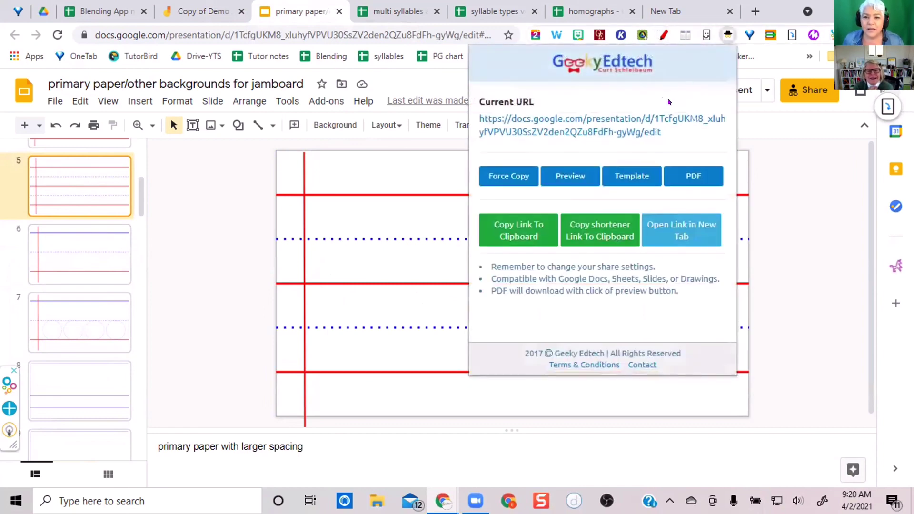
pyautogui.click(573, 185)
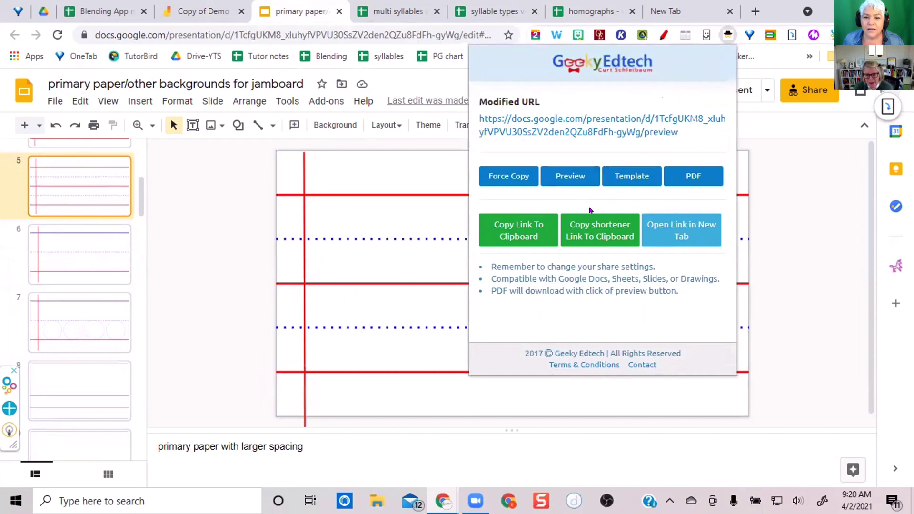
pyautogui.click(574, 233)
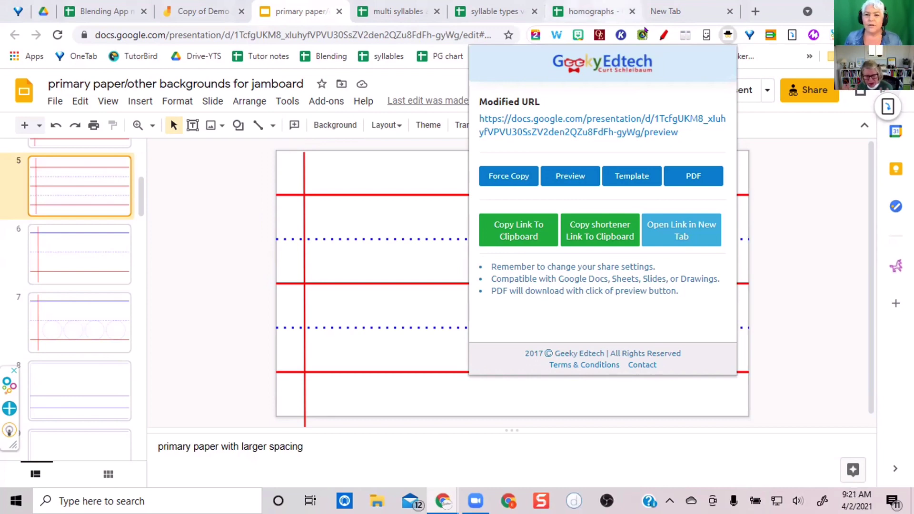
pyautogui.click(828, 176)
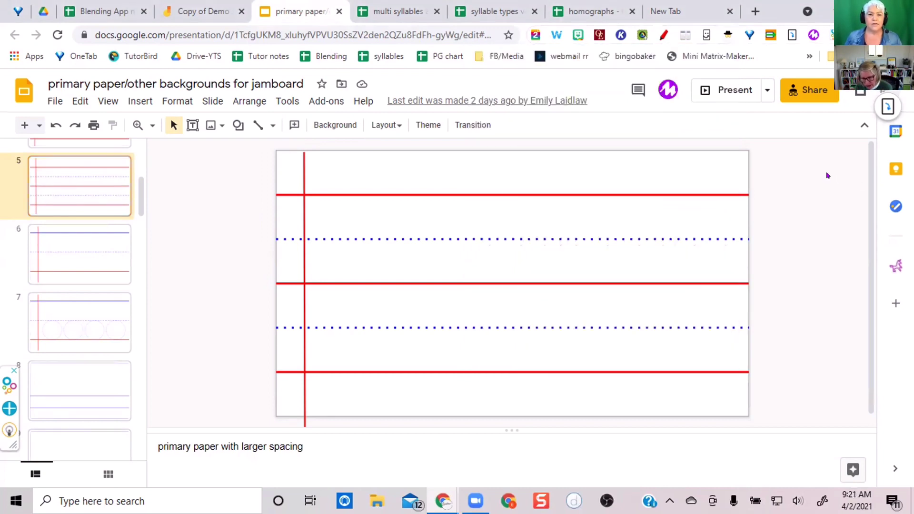
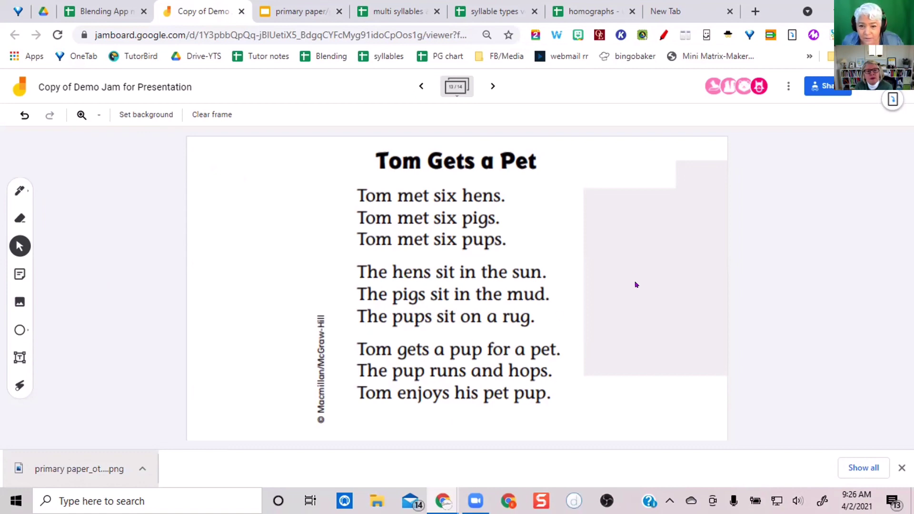
# - Move the index-card mask over the "Tom Gets a Pet" passage so its notch exposes the start of the first line
pyautogui.moveTo(635, 284); pyautogui.dragTo(435, 369)
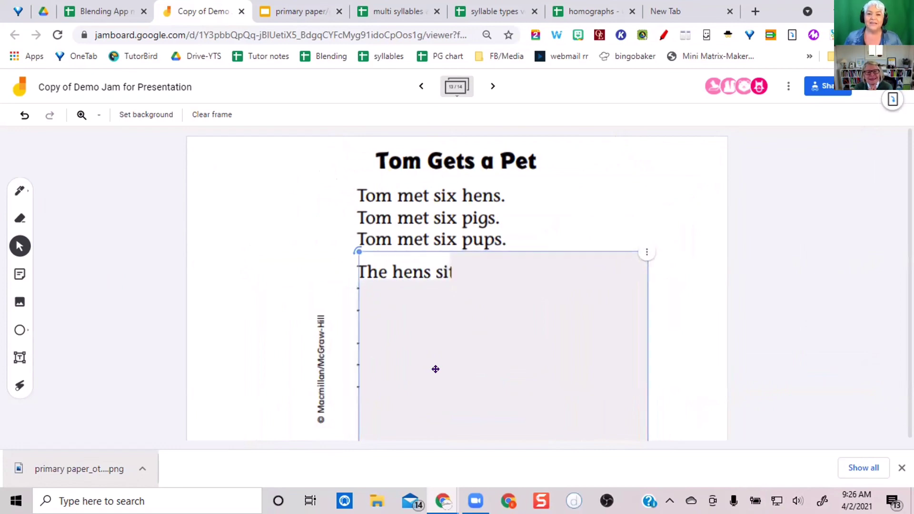
pyautogui.moveTo(435, 369); pyautogui.dragTo(443, 304)
pyautogui.click(676, 222)
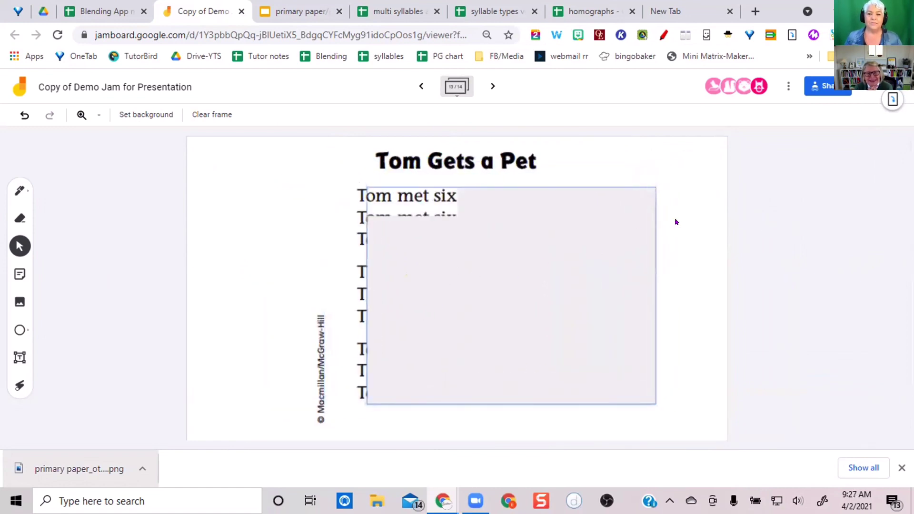
pyautogui.click(604, 221)
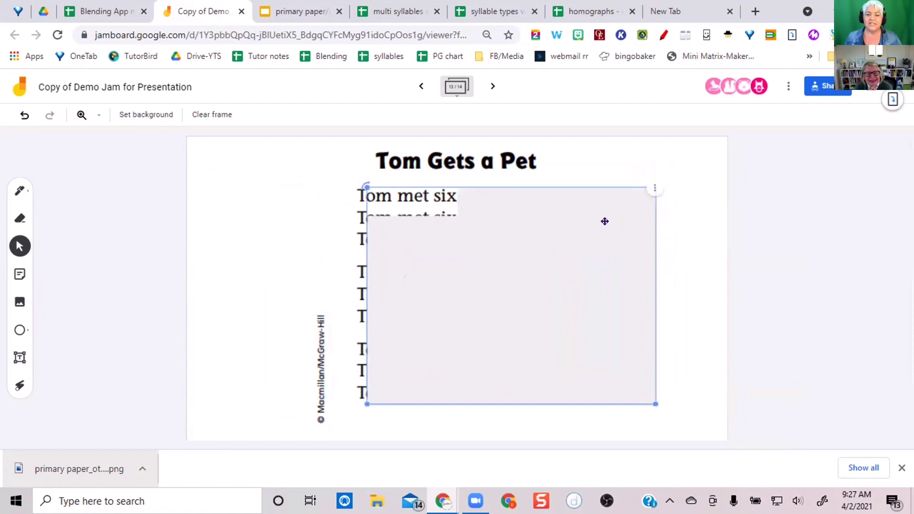
# - Move the index-card mask off the passage to the blank area beside the text
pyautogui.click(246, 111)
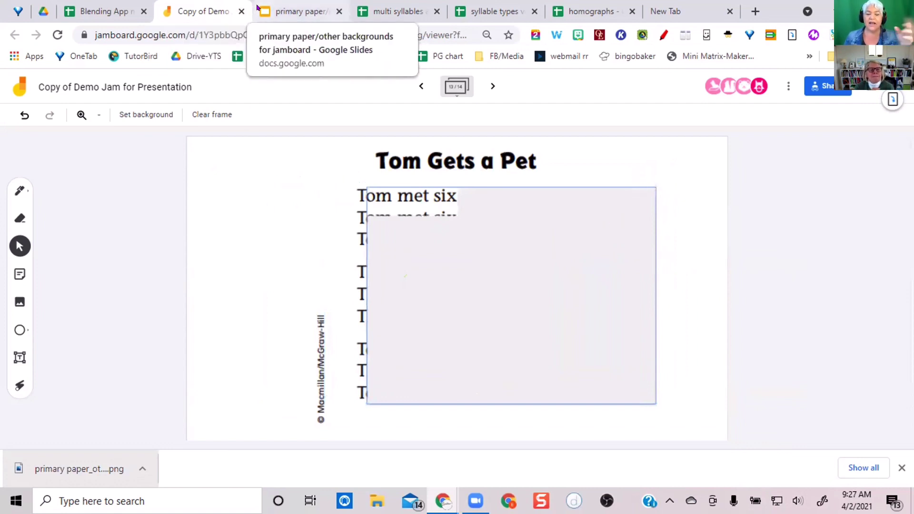
pyautogui.click(446, 252)
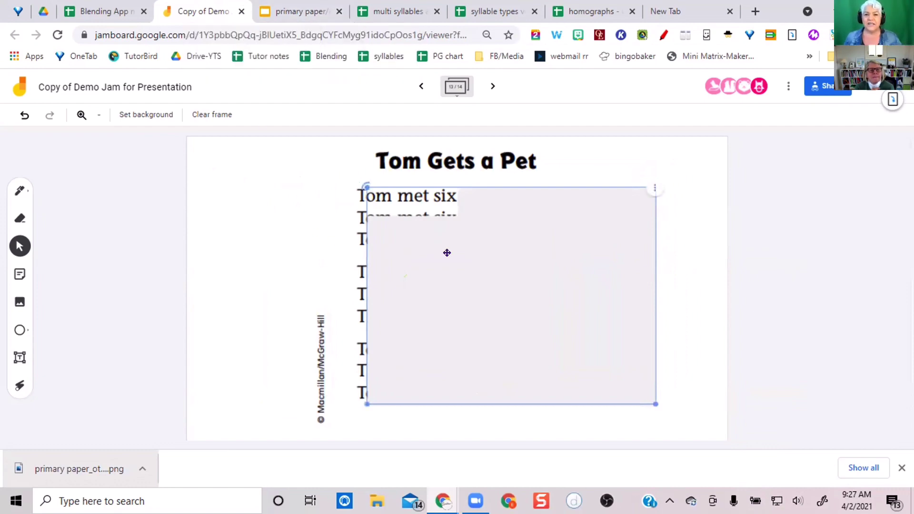
pyautogui.moveTo(457, 263); pyautogui.dragTo(668, 273)
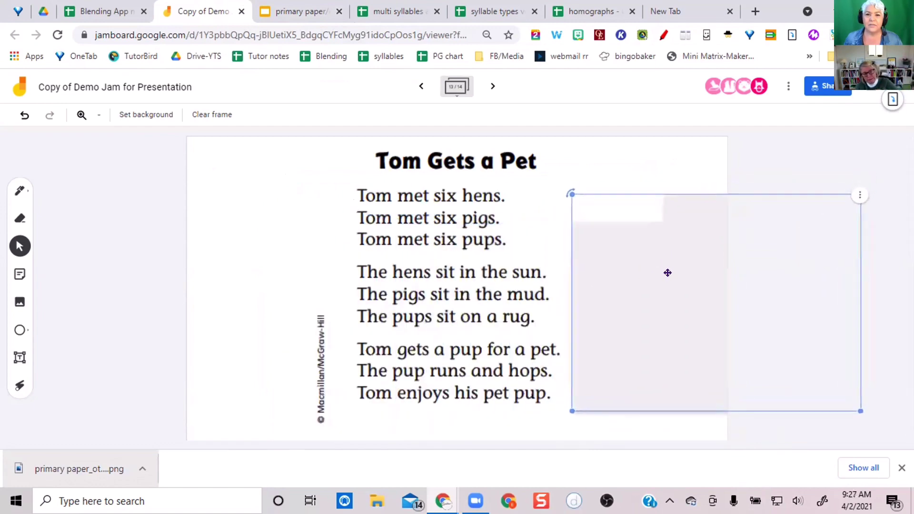
# - Open the image insertion dialog and view its file upload option
pyautogui.click(536, 327)
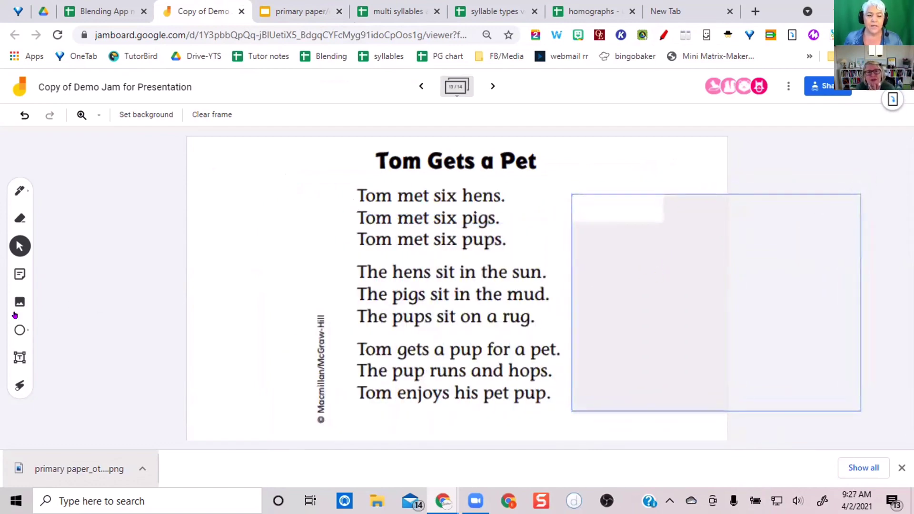
pyautogui.click(18, 303)
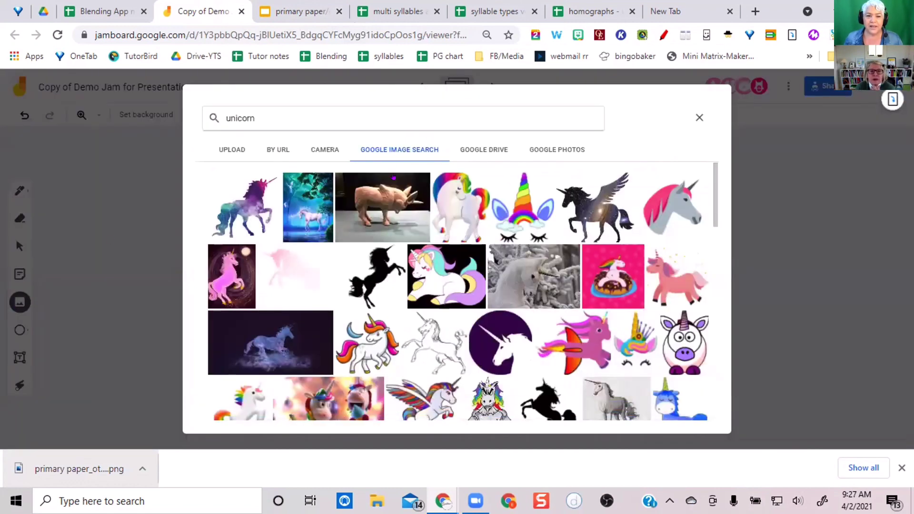
pyautogui.click(231, 151)
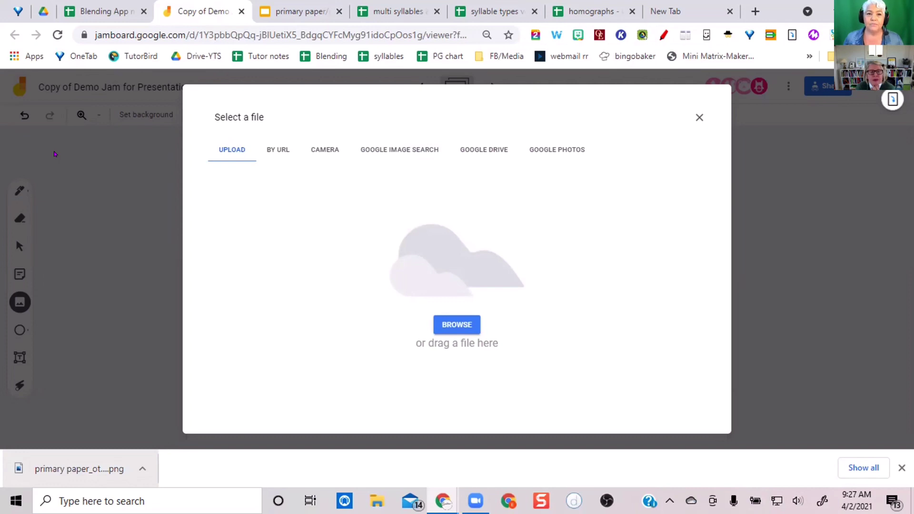
# - Switch to the "primary paper/other backgrounds for jamboard" presentation and view the index-card mask on slide 29
pyautogui.click(270, 13)
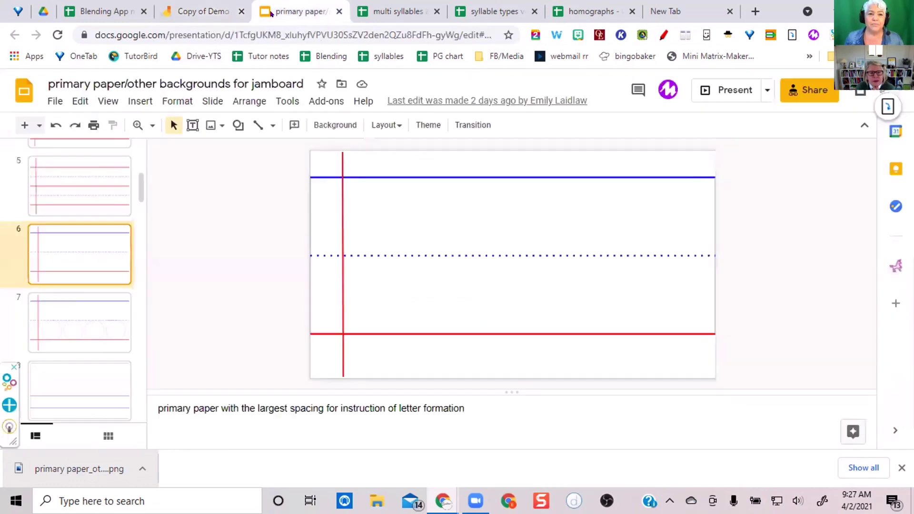
pyautogui.scroll(-15, 58, 284)
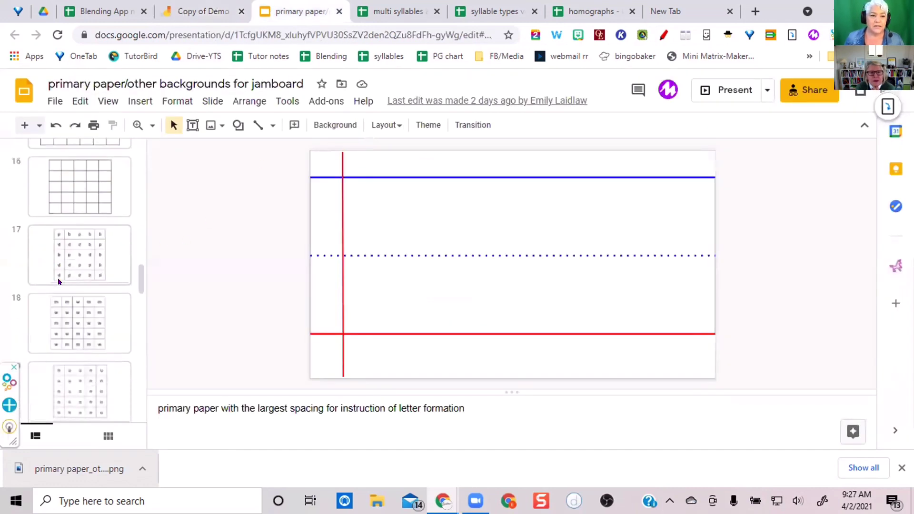
pyautogui.scroll(-5, 65, 274)
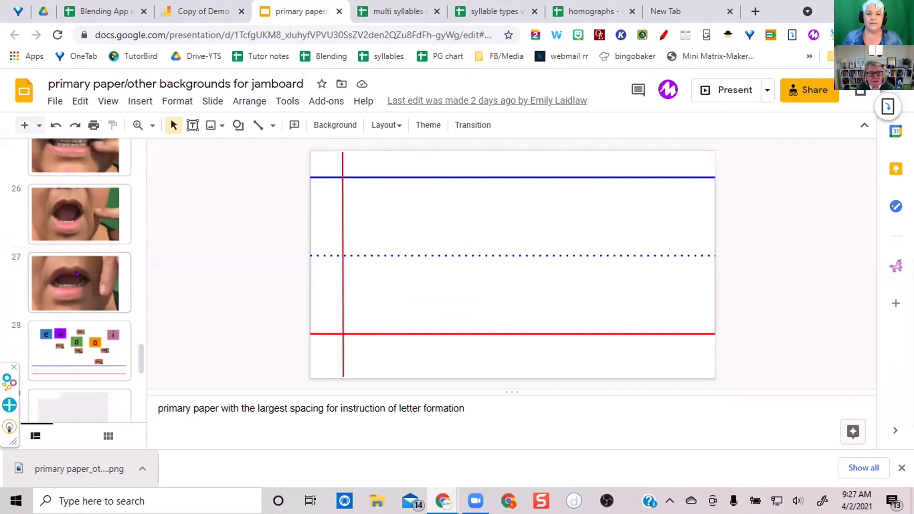
pyautogui.scroll(-2, 77, 274)
pyautogui.scroll(-3, 76, 271)
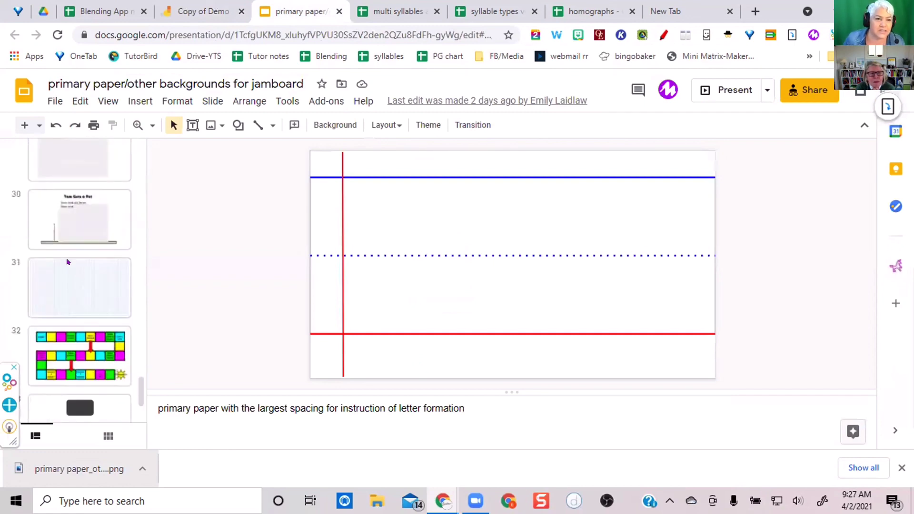
pyautogui.scroll(2, 67, 262)
pyautogui.click(67, 208)
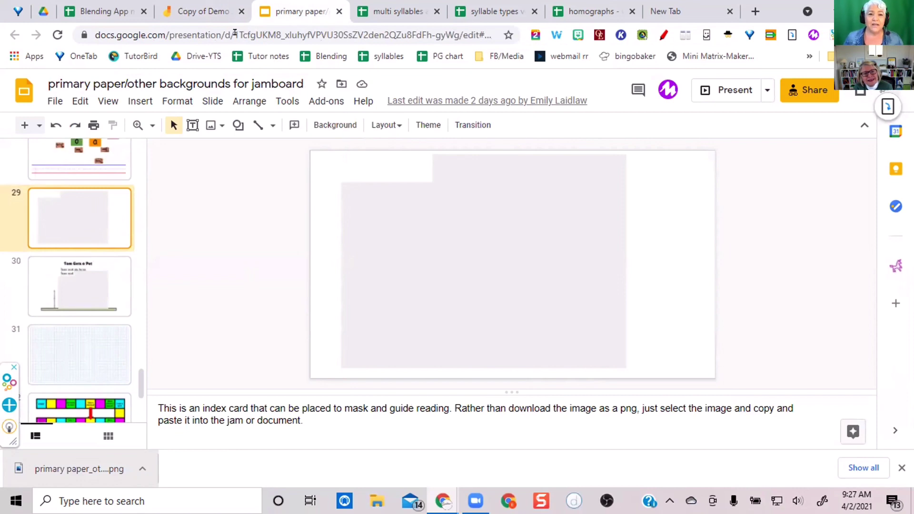
# - Return to the Jamboard, close the image dialog and shift the index-card mask slightly farther from the passage
pyautogui.click(204, 11)
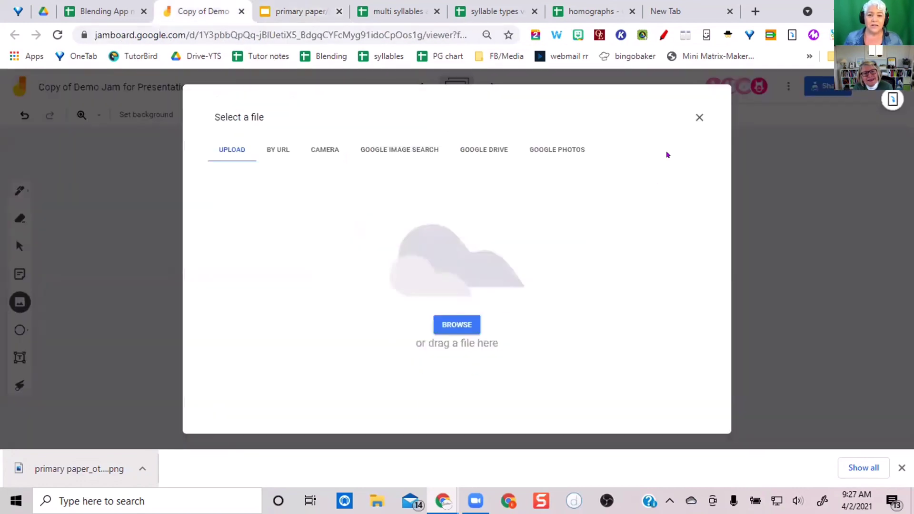
pyautogui.click(698, 118)
pyautogui.click(598, 286)
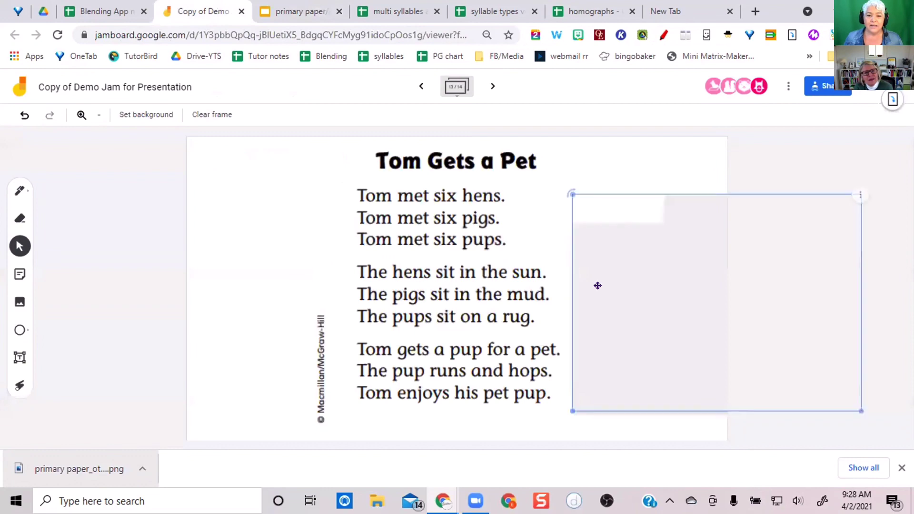
pyautogui.moveTo(670, 294); pyautogui.dragTo(704, 290)
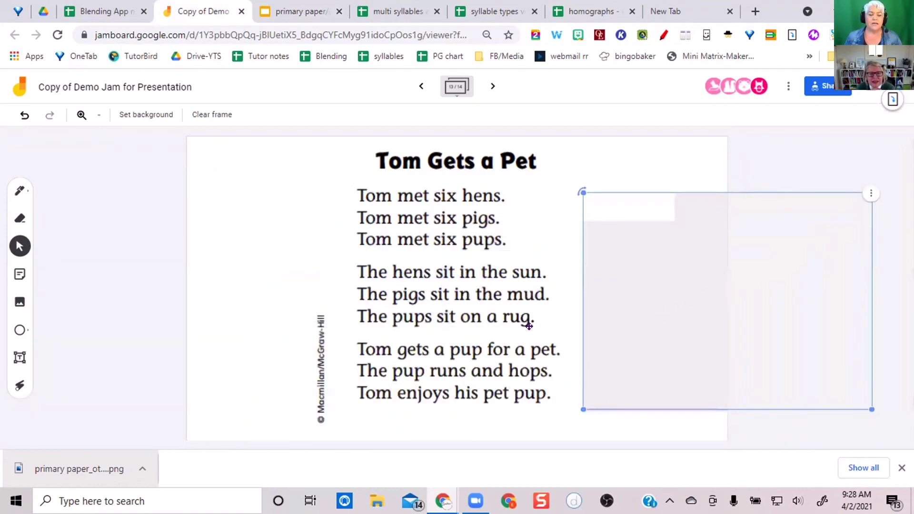
# - Mark the letter e in "met" on the first three lines of the passage with a green highlighter
pyautogui.click(17, 192)
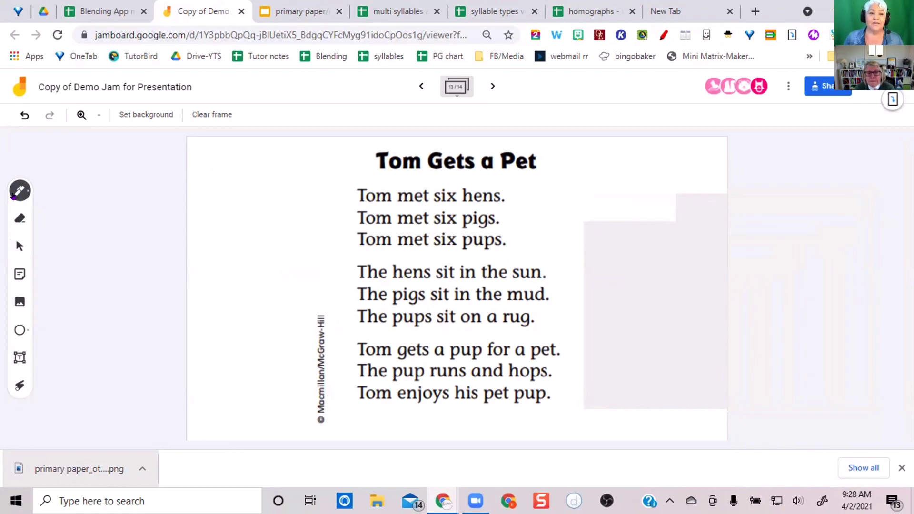
pyautogui.click(15, 194)
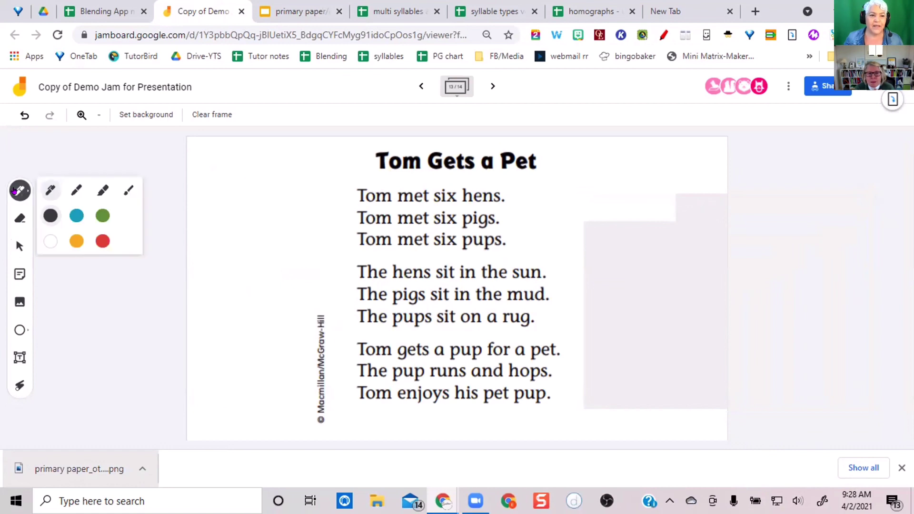
pyautogui.click(100, 214)
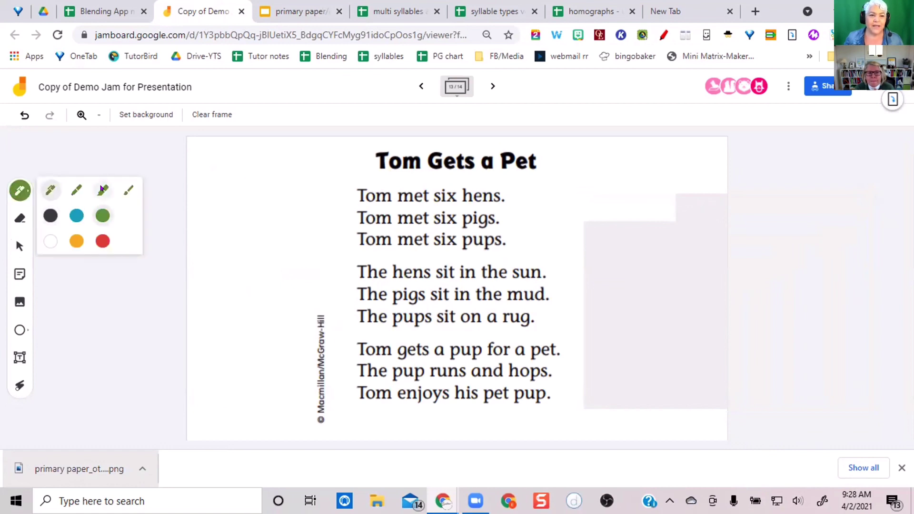
pyautogui.click(103, 190)
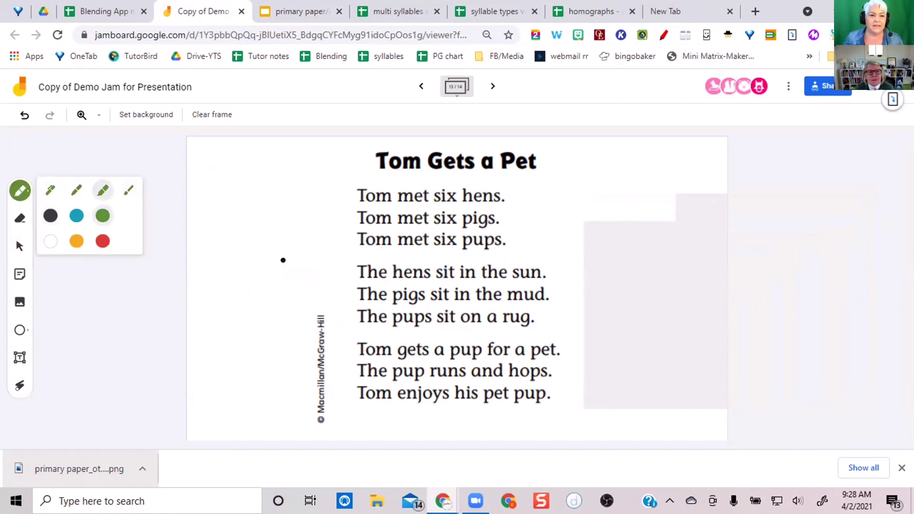
pyautogui.click(422, 177)
pyautogui.click(420, 196)
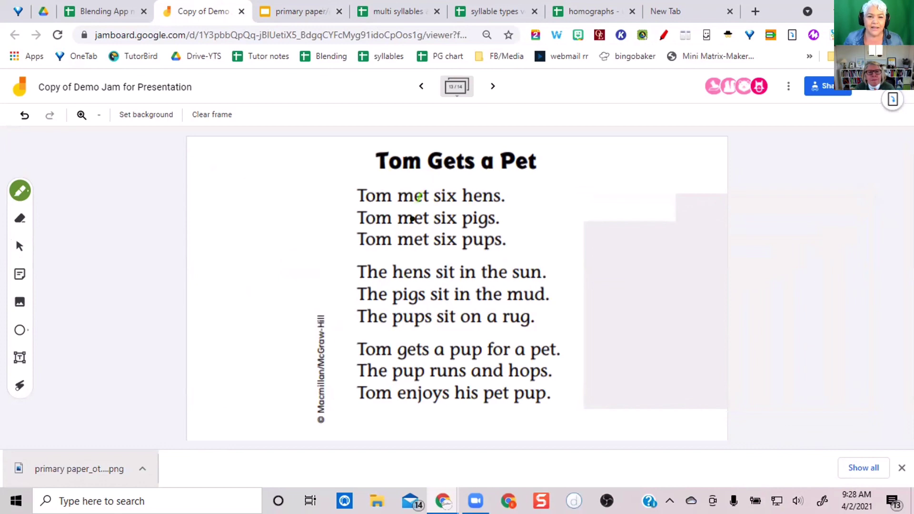
pyautogui.click(418, 219)
pyautogui.click(417, 240)
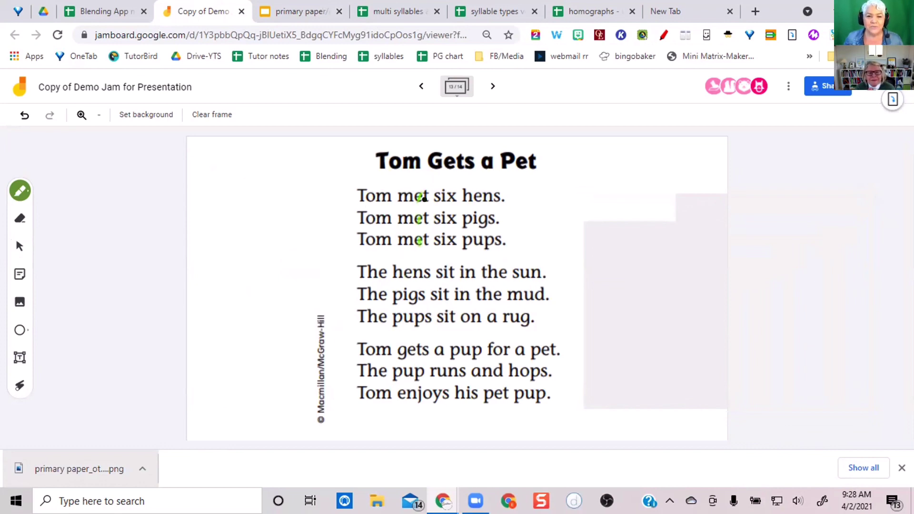
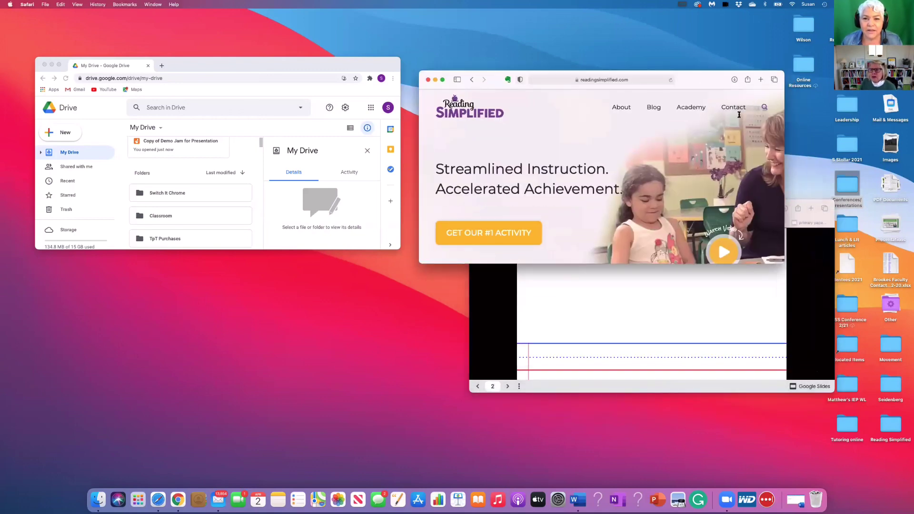
# - Search the Reading Simplified website for "Jamboards"
pyautogui.click(765, 108)
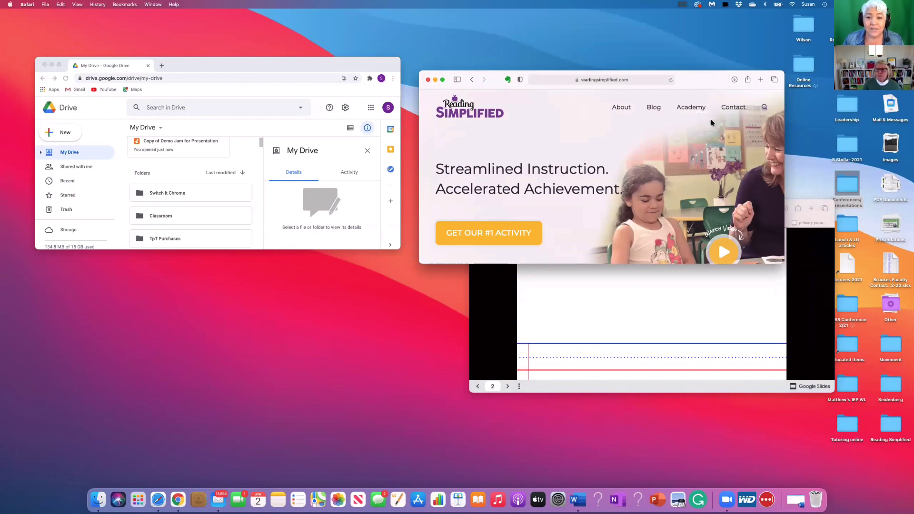
pyautogui.click(698, 115)
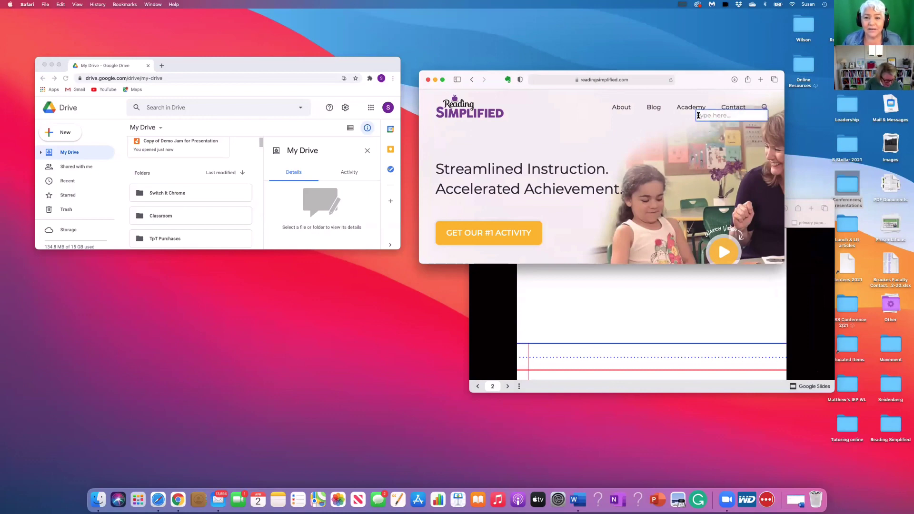
pyautogui.write('Jamb')
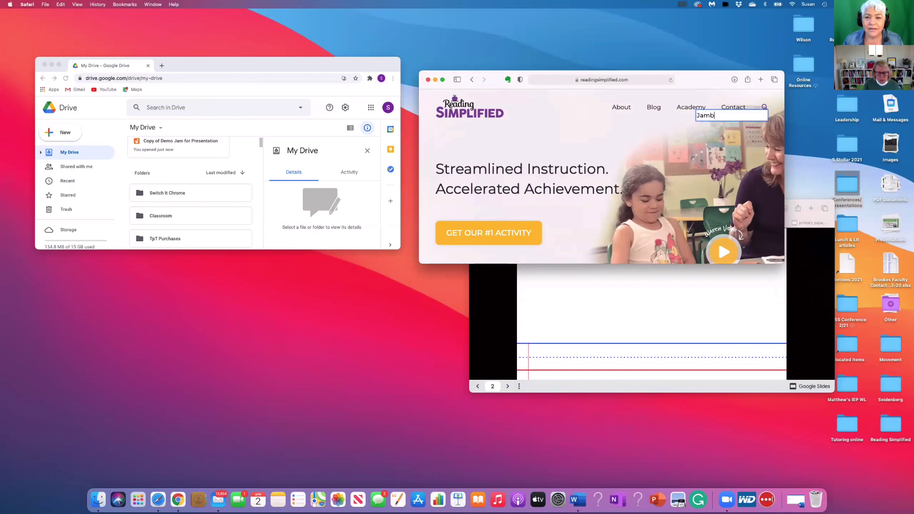
pyautogui.write('aordoards')
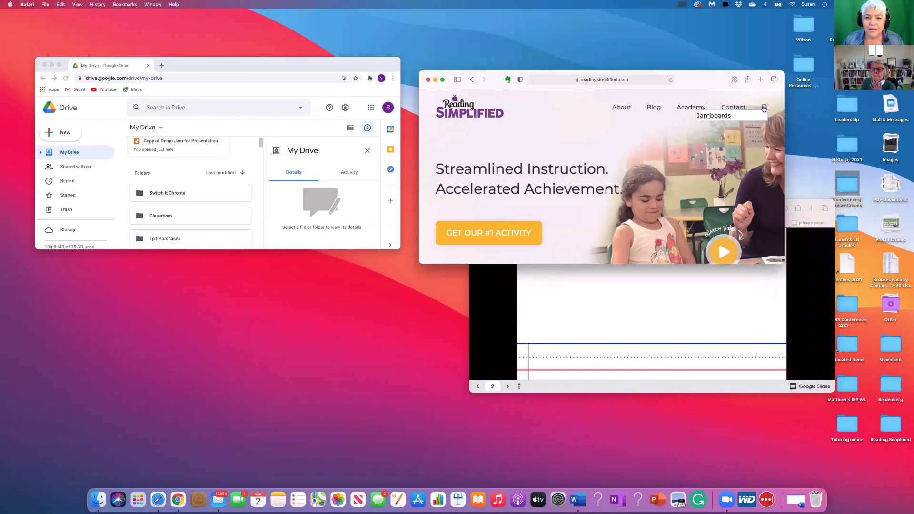
pyautogui.press('Return')
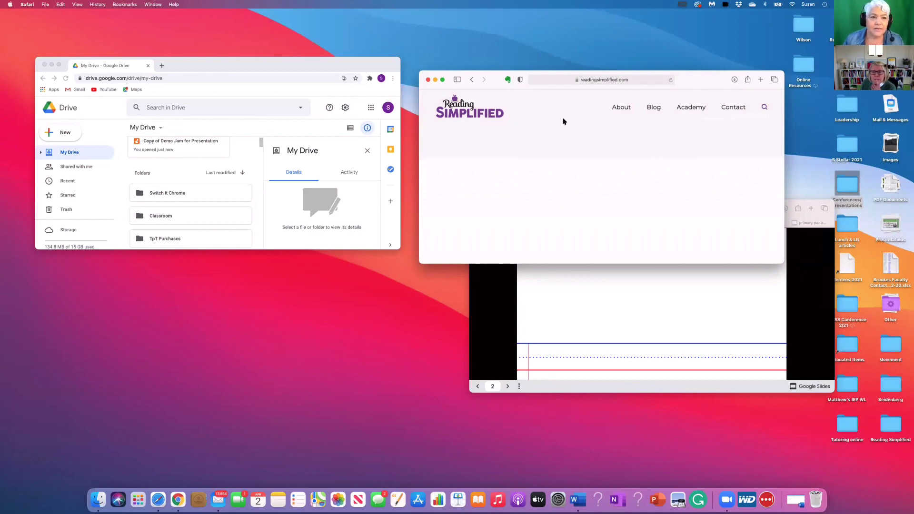
# - Examine the Reading Simplified home page and its Academy options for Jamboard resources, and go back to the previous page
pyautogui.scroll(-5, 563, 122)
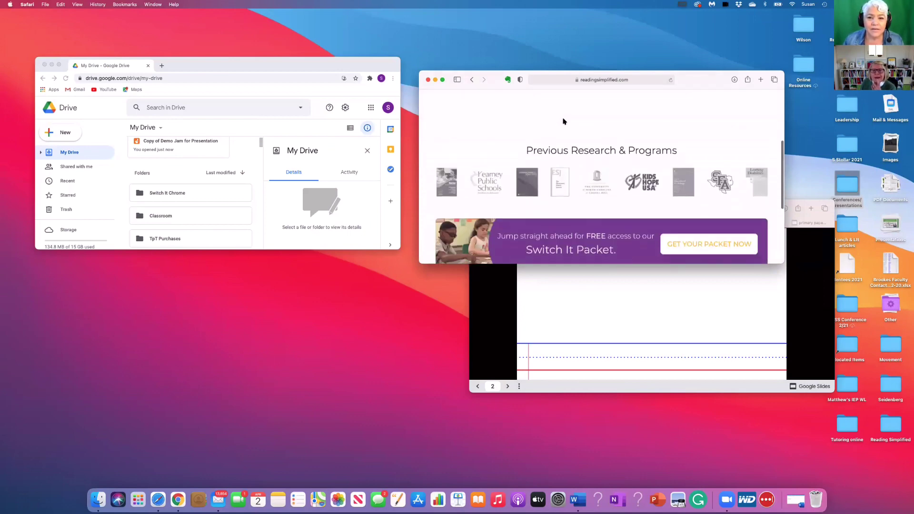
pyautogui.scroll(-5, 564, 121)
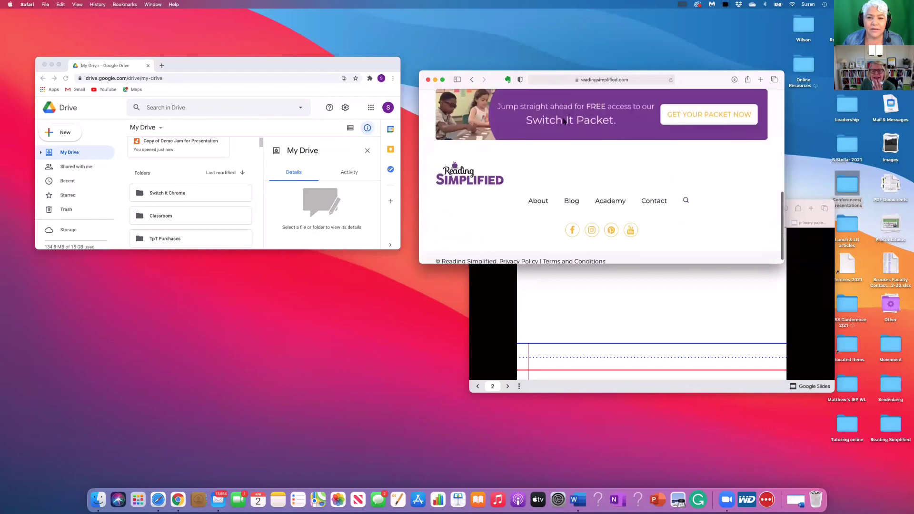
pyautogui.scroll(3, 563, 122)
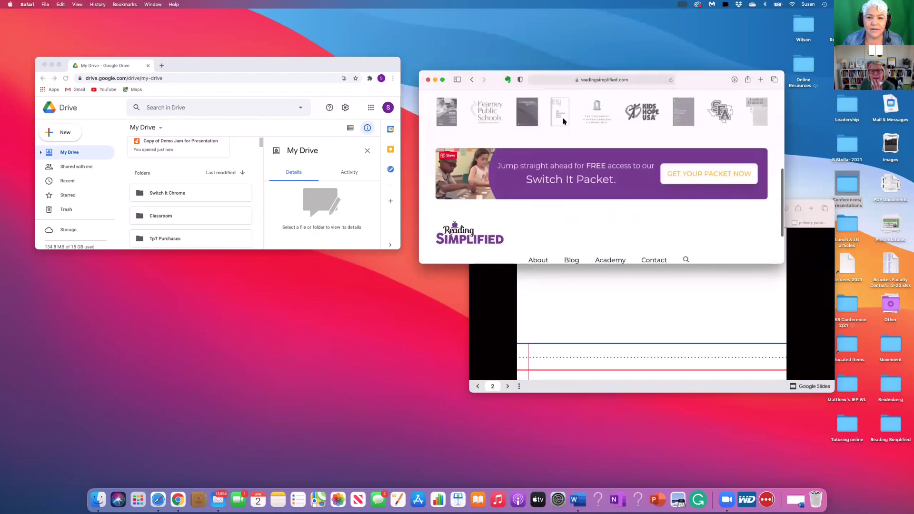
pyautogui.scroll(6, 563, 121)
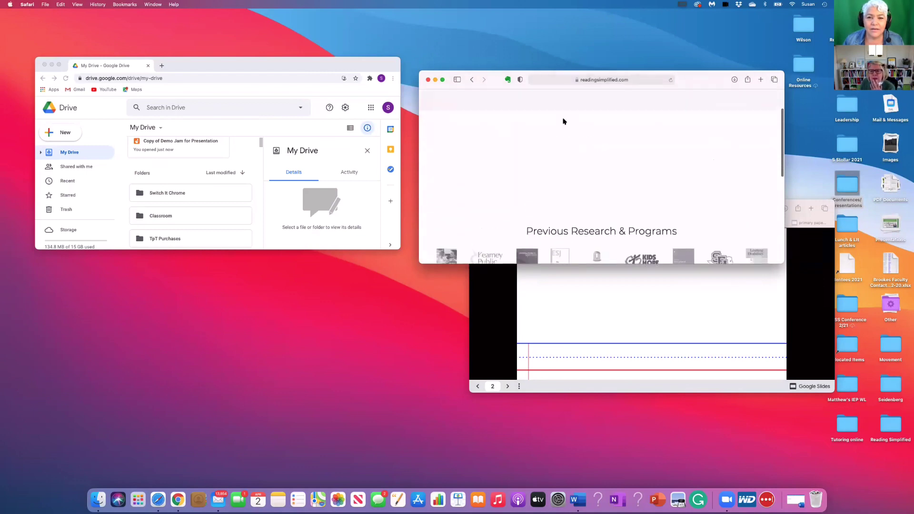
pyautogui.scroll(5, 563, 122)
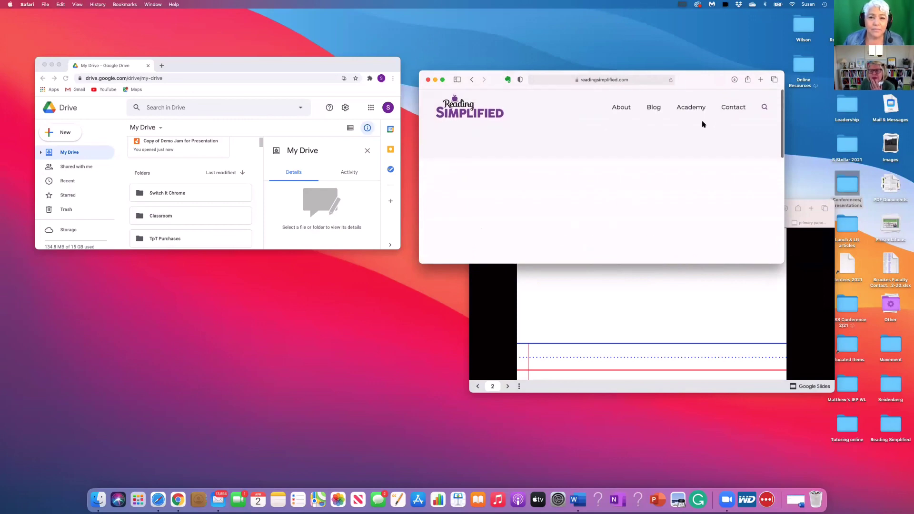
pyautogui.moveTo(681, 109)
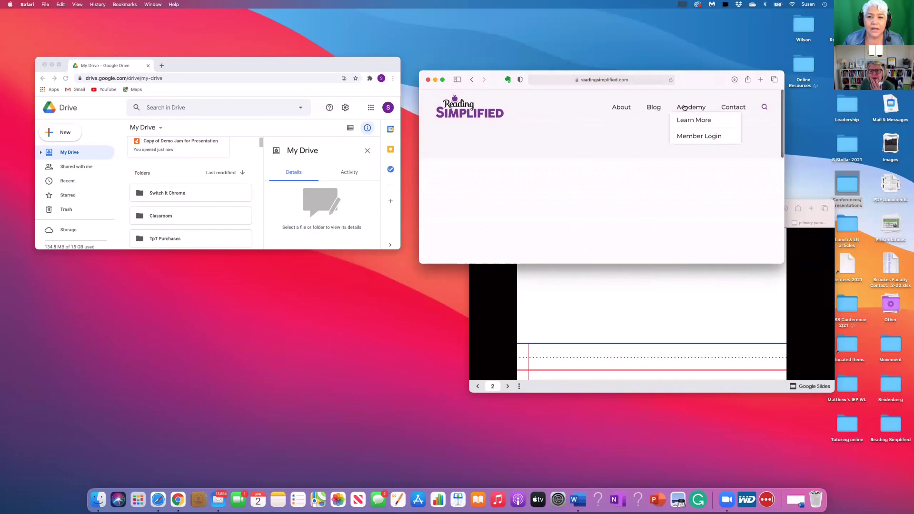
pyautogui.moveTo(621, 111)
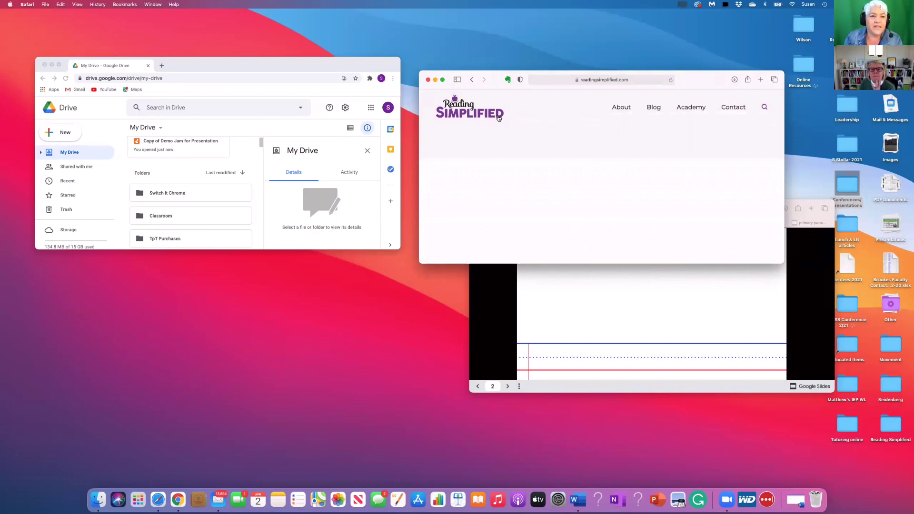
pyautogui.click(473, 80)
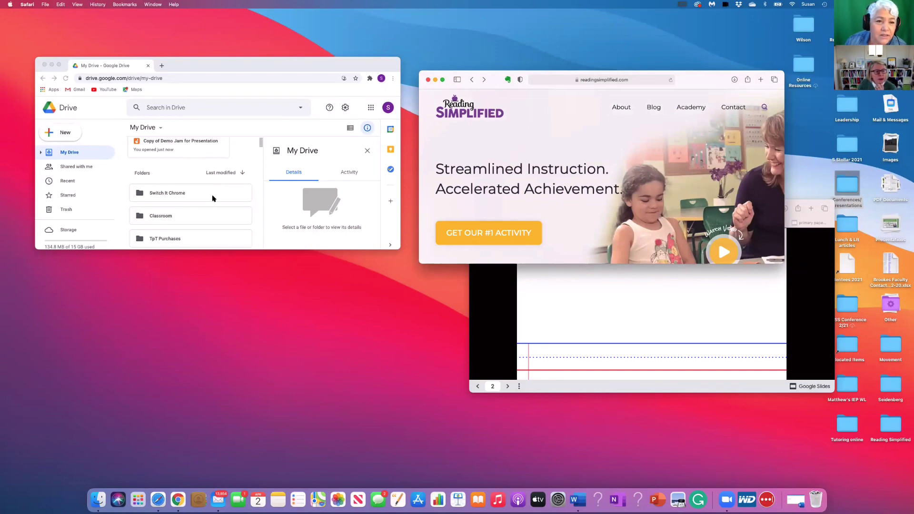
# - Switch to Google Drive in Chrome and filter the Drive search with "Type:Jam"
pyautogui.scroll(-6, 212, 198)
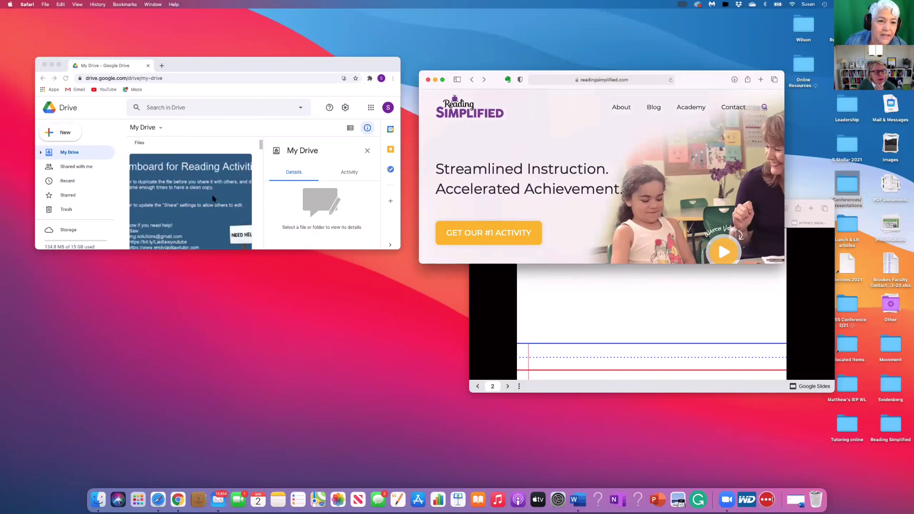
pyautogui.scroll(-3, 213, 199)
pyautogui.scroll(4, 204, 186)
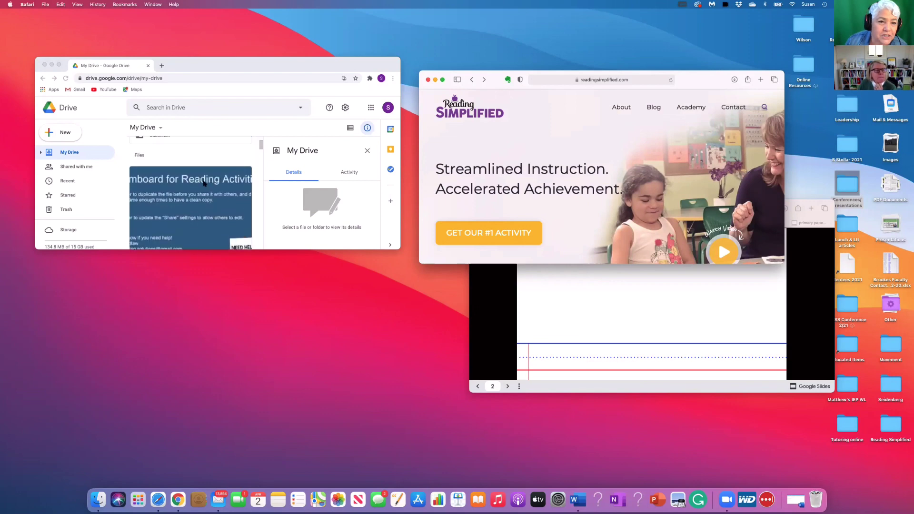
pyautogui.click(148, 108)
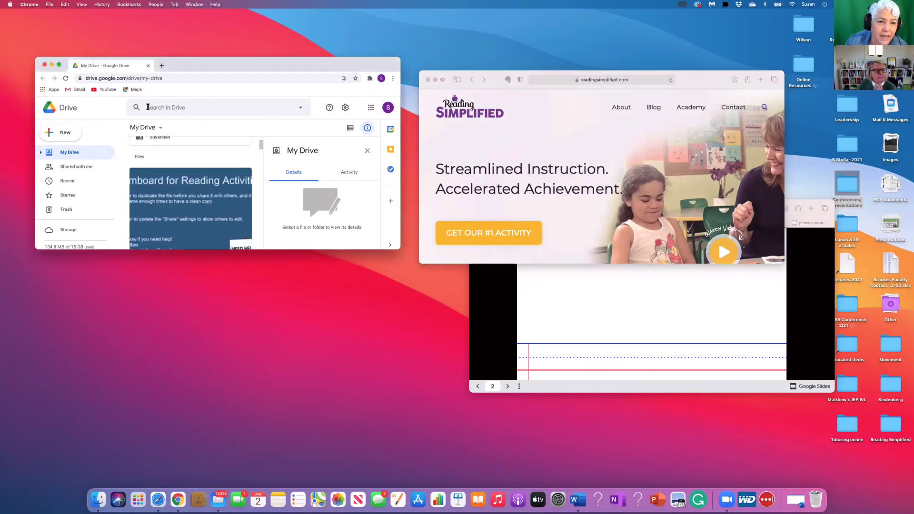
pyautogui.click(148, 107)
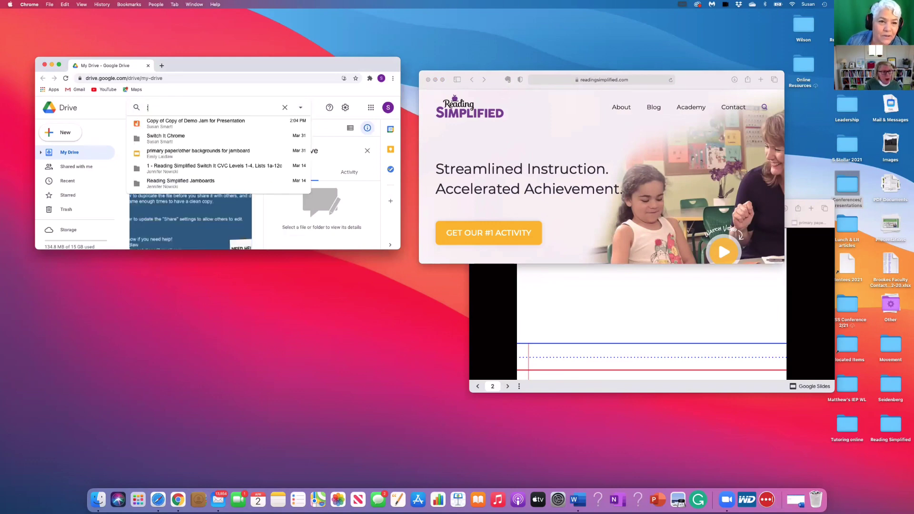
pyautogui.press('BackSpace')
pyautogui.write('Type:')
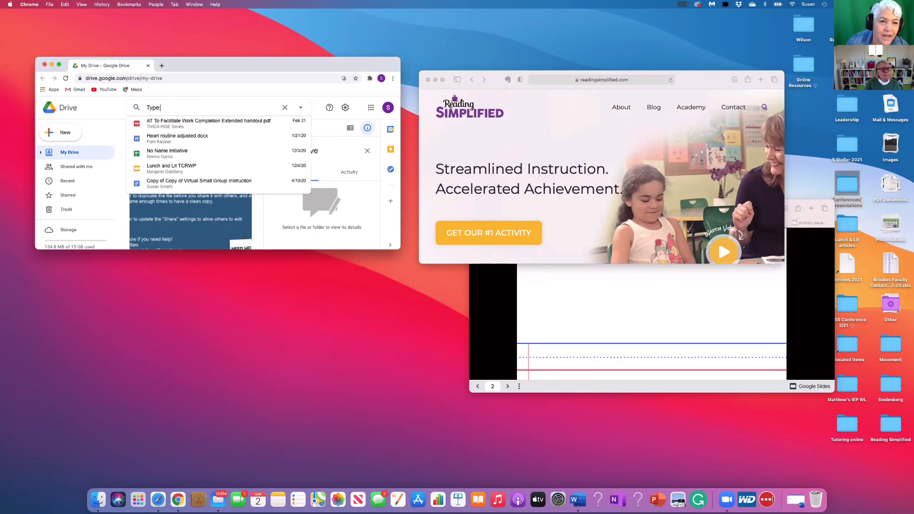
pyautogui.write('Jam')
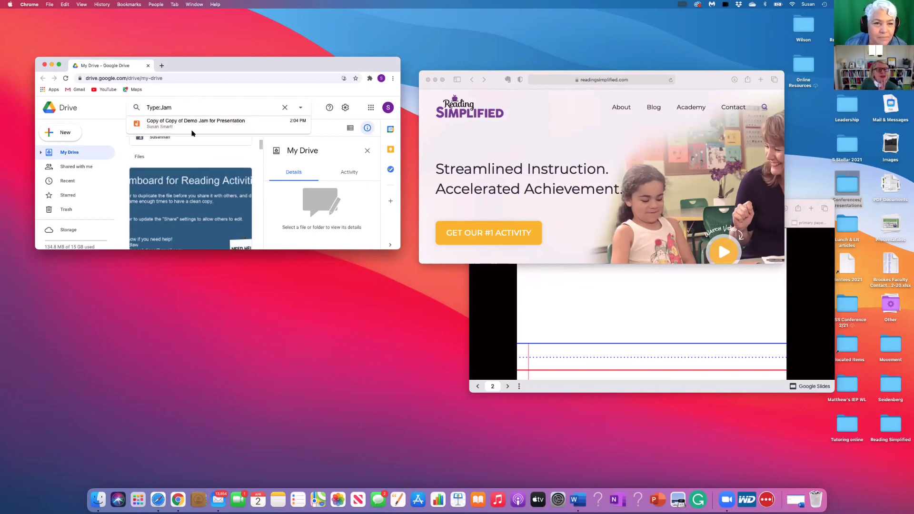
# - Look through the files in My Drive for Reading Simplified jams
pyautogui.scroll(-2, 189, 184)
pyautogui.scroll(-10, 188, 184)
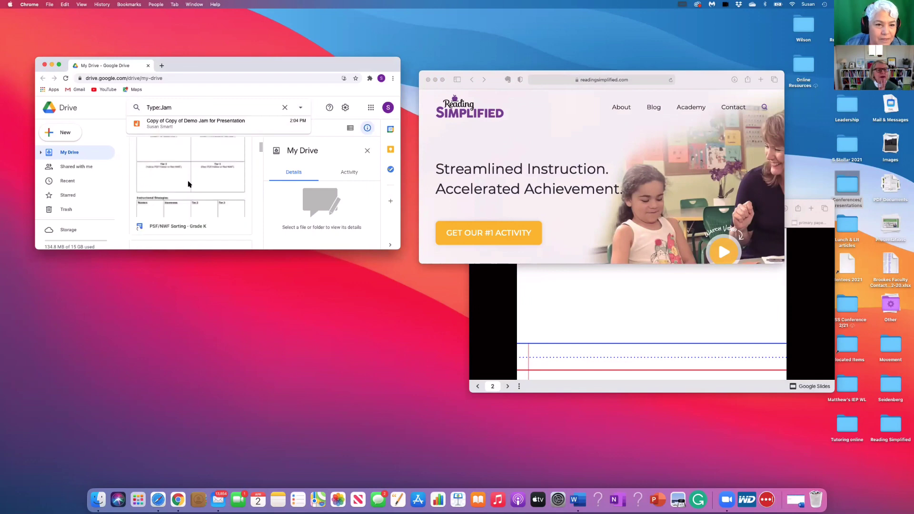
pyautogui.scroll(-5, 189, 185)
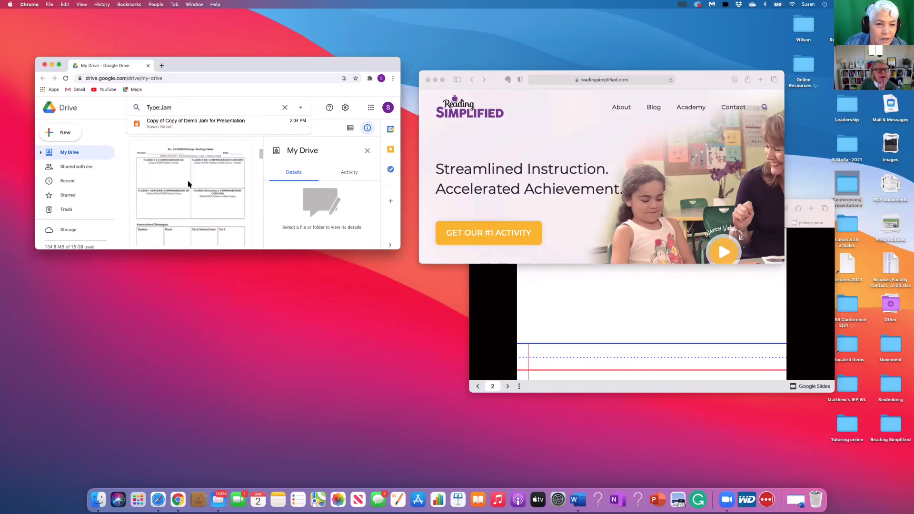
pyautogui.scroll(-5, 189, 184)
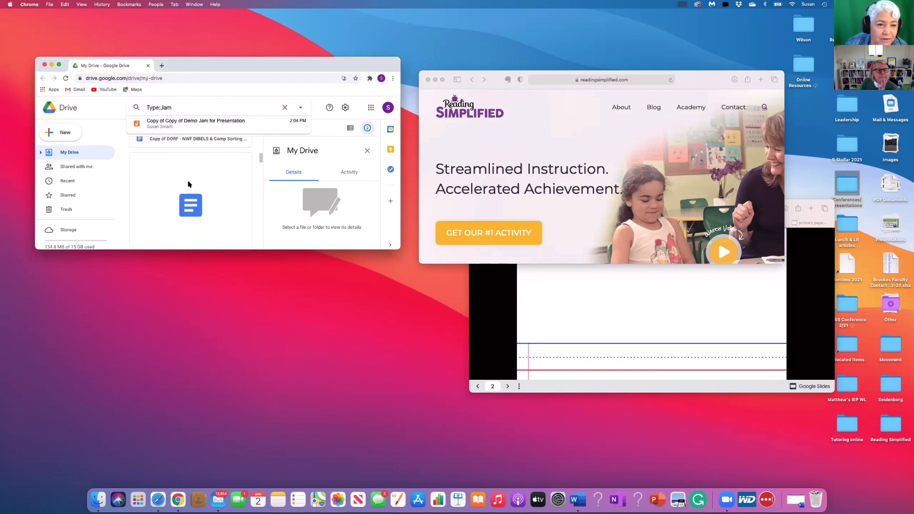
pyautogui.scroll(-5, 188, 185)
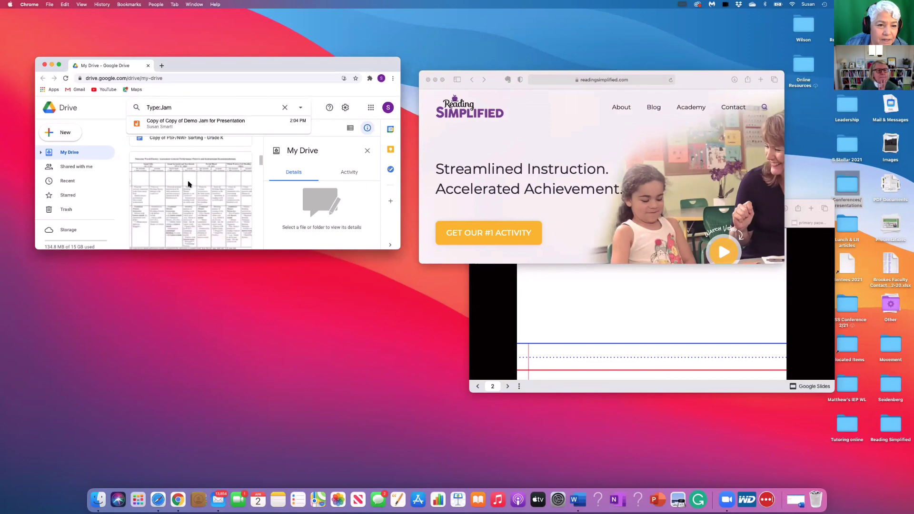
pyautogui.scroll(-5, 188, 184)
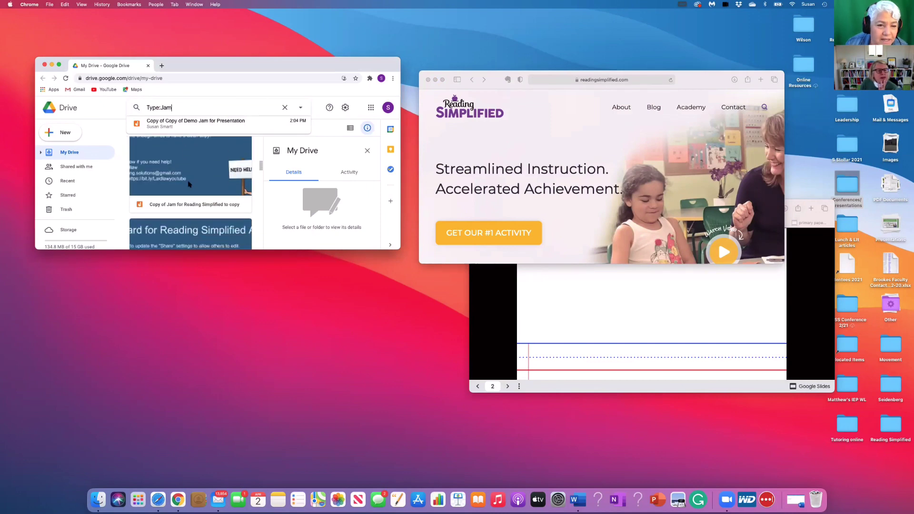
pyautogui.scroll(-2, 188, 184)
pyautogui.scroll(-3, 190, 188)
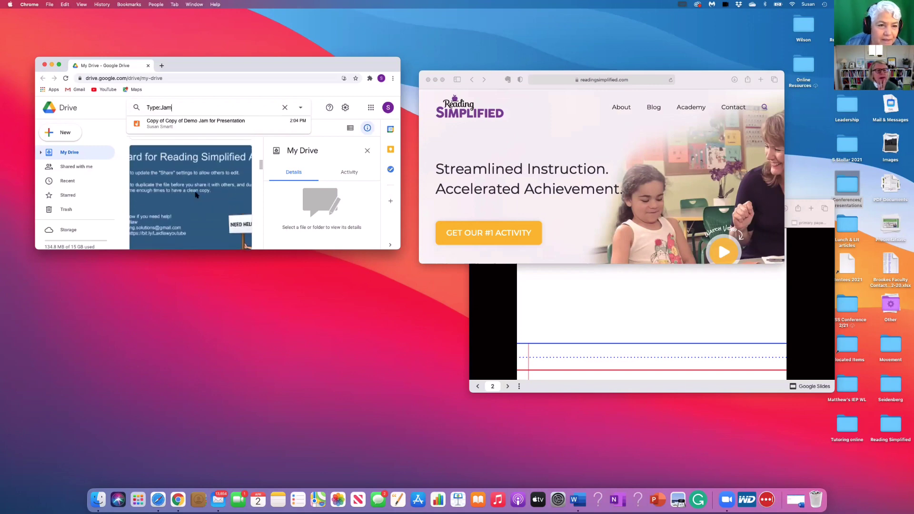
pyautogui.scroll(-5, 194, 209)
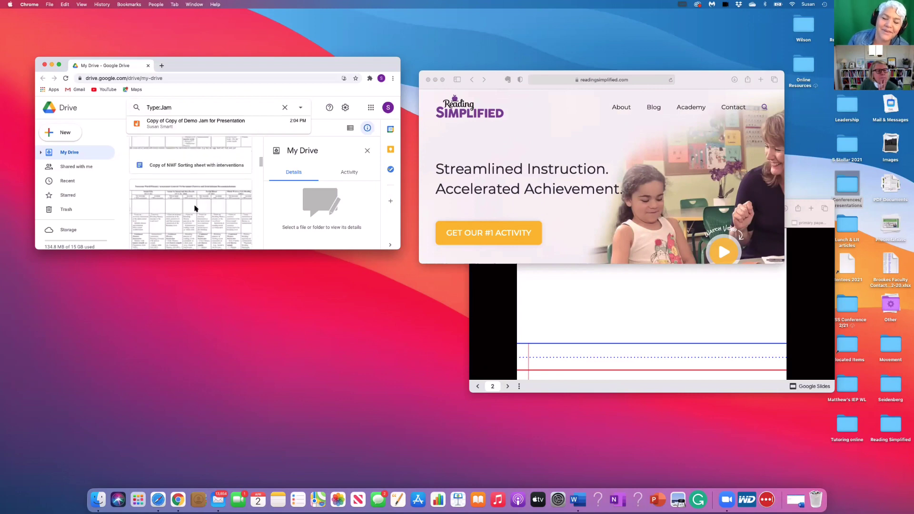
pyautogui.scroll(-5, 195, 208)
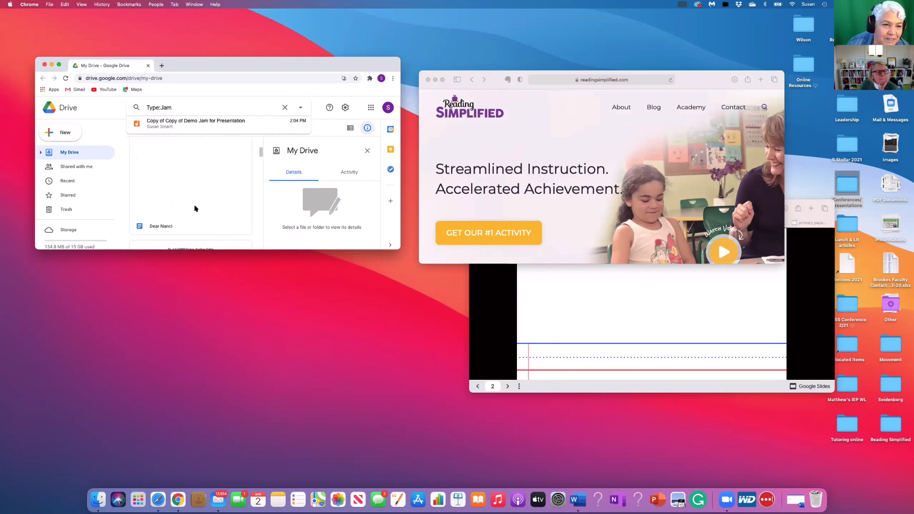
pyautogui.scroll(2, 195, 208)
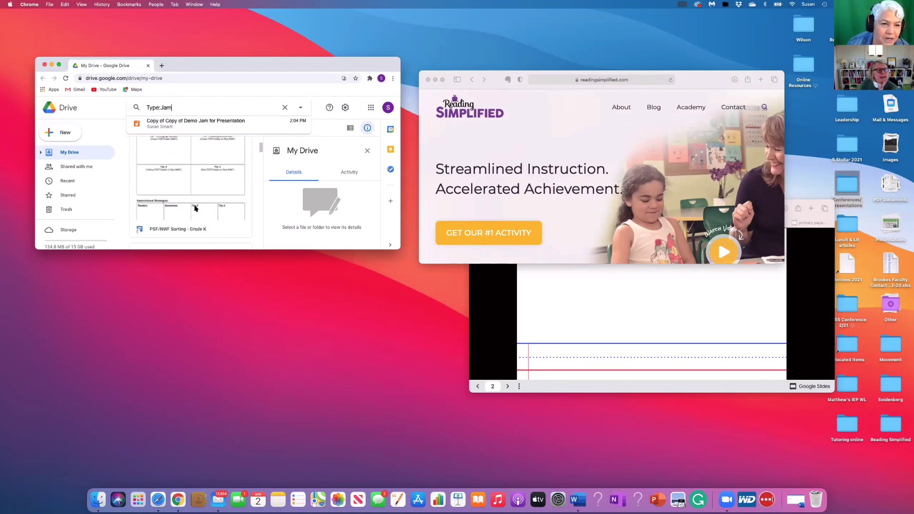
pyautogui.scroll(1, 194, 208)
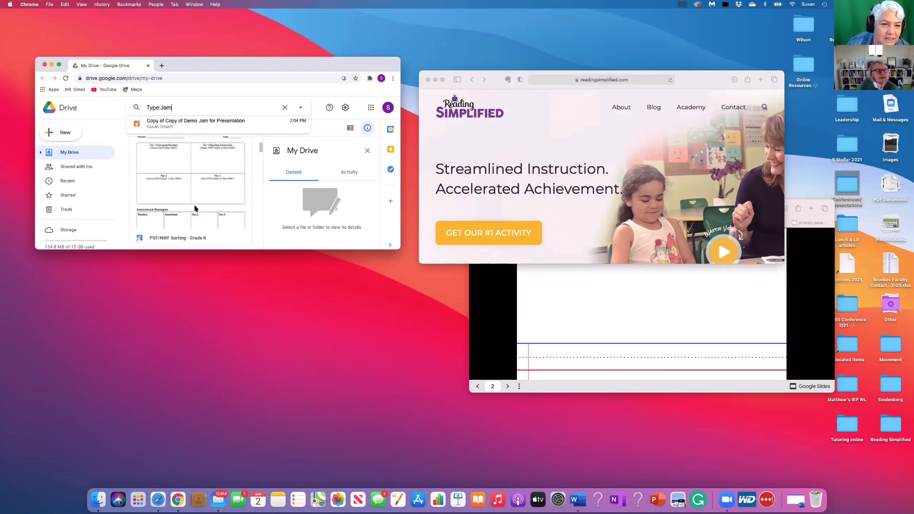
# - Find the "Switch It Level 2 List 3a" jam among the recent Drive files and open it in Jamboard
pyautogui.scroll(-3, 194, 208)
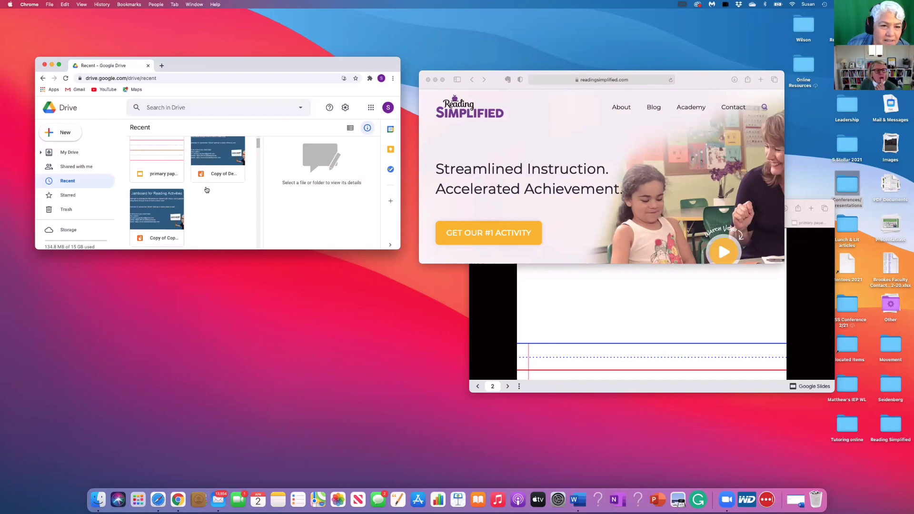
pyautogui.scroll(-5, 200, 191)
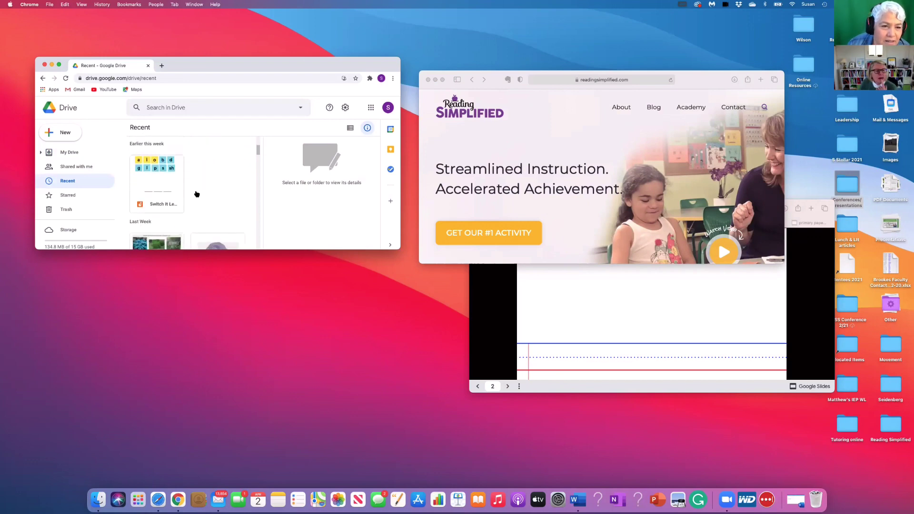
pyautogui.scroll(1, 199, 193)
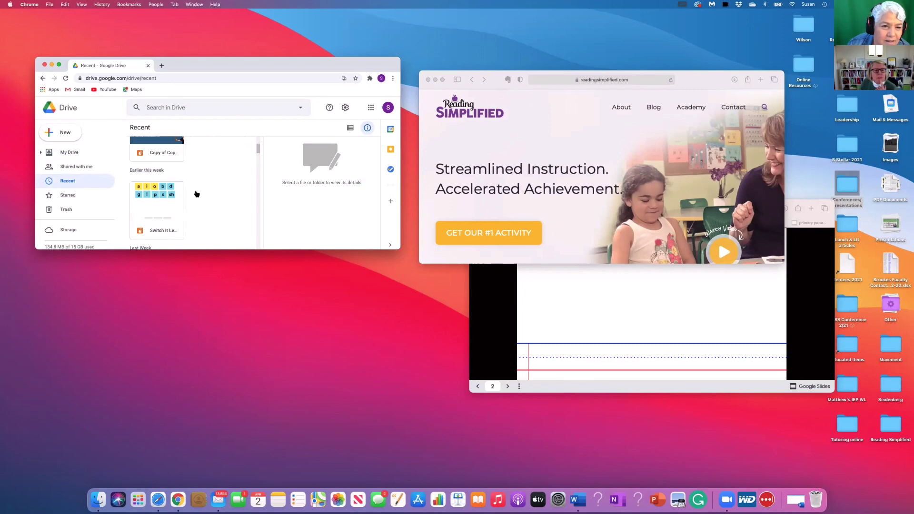
pyautogui.scroll(-1, 295, 191)
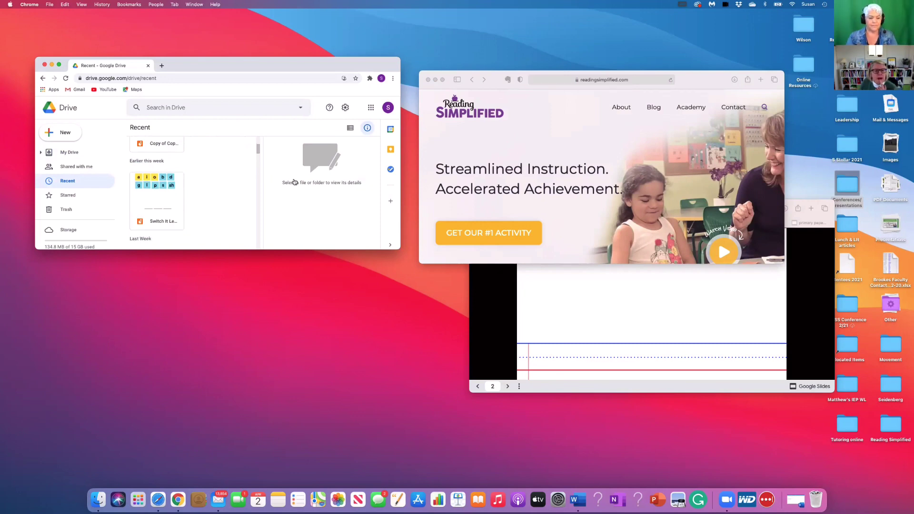
pyautogui.press('Down')
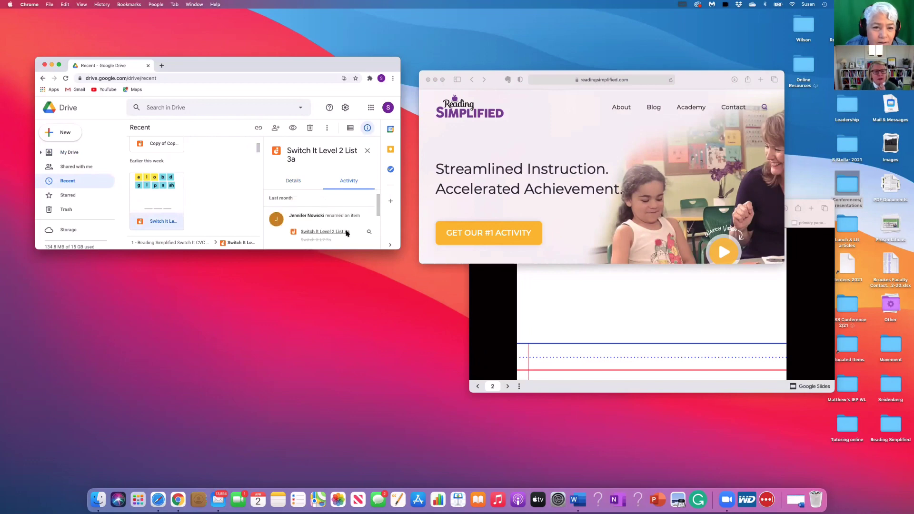
pyautogui.click(346, 232)
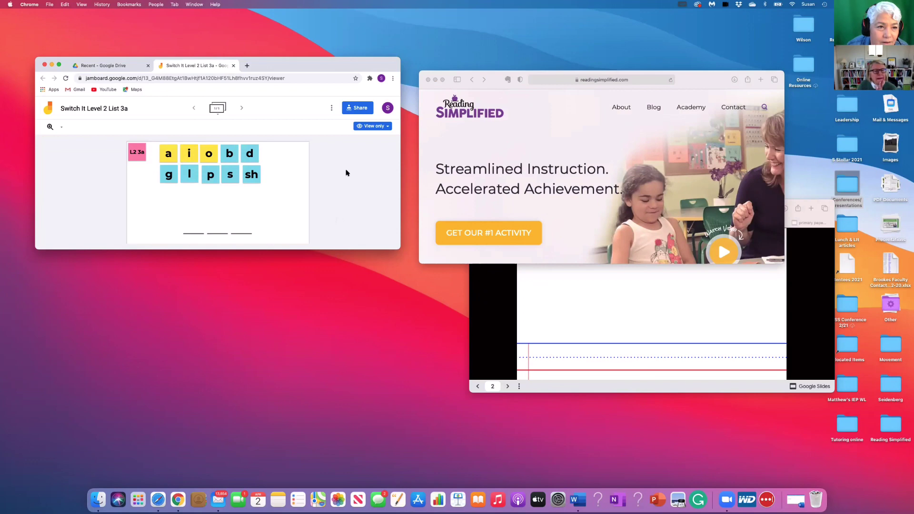
pyautogui.click(388, 126)
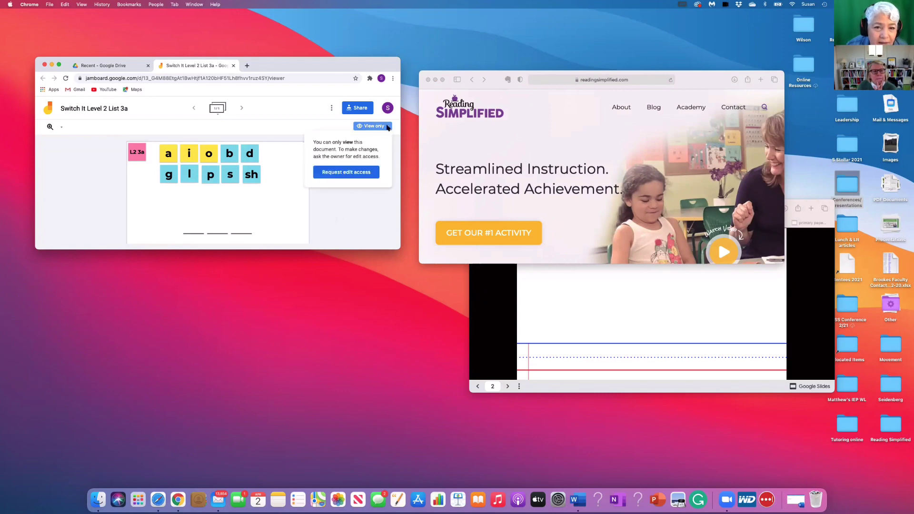
pyautogui.click(357, 172)
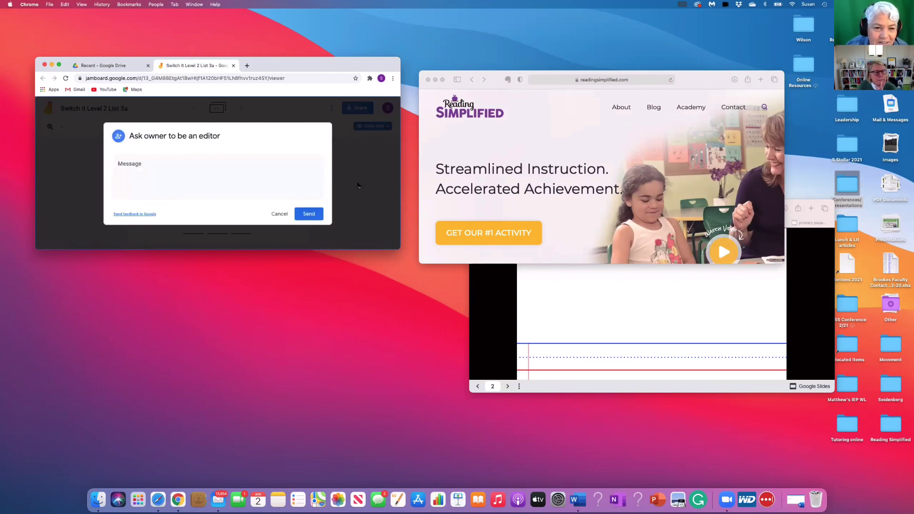
pyautogui.click(279, 214)
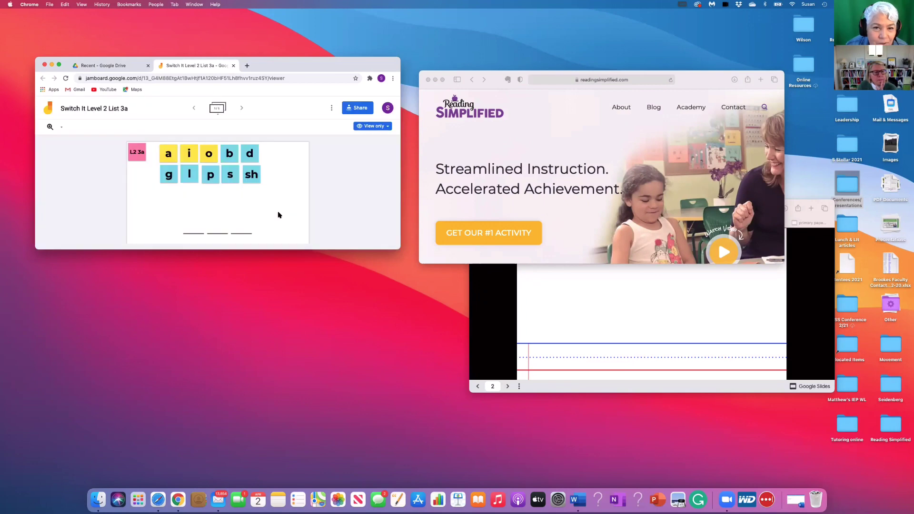
# - Make a copy of the "Switch It Level 2 List 3a" jam in My Drive, keeping the suggested name
pyautogui.click(332, 108)
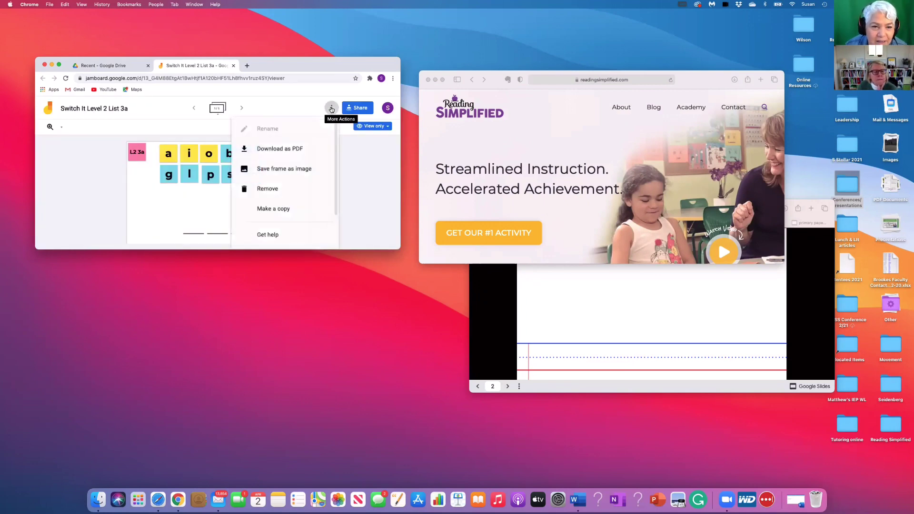
pyautogui.click(283, 209)
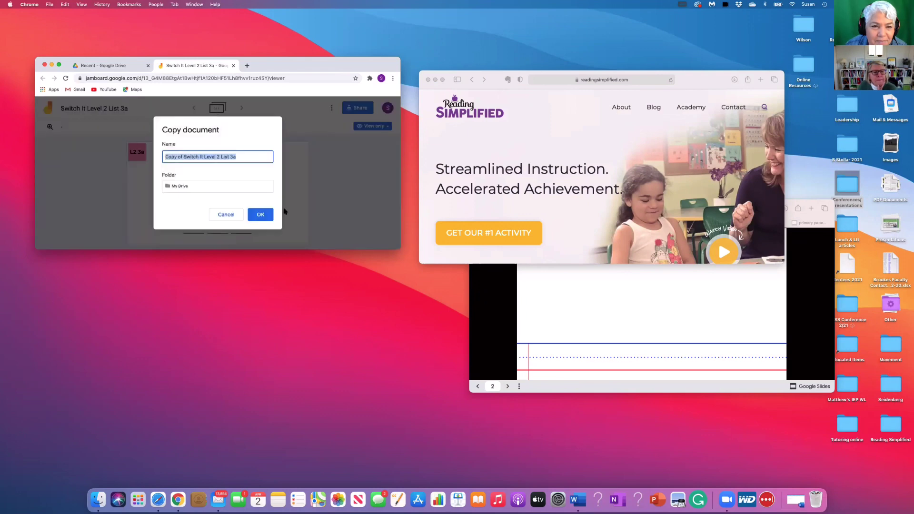
pyautogui.click(261, 214)
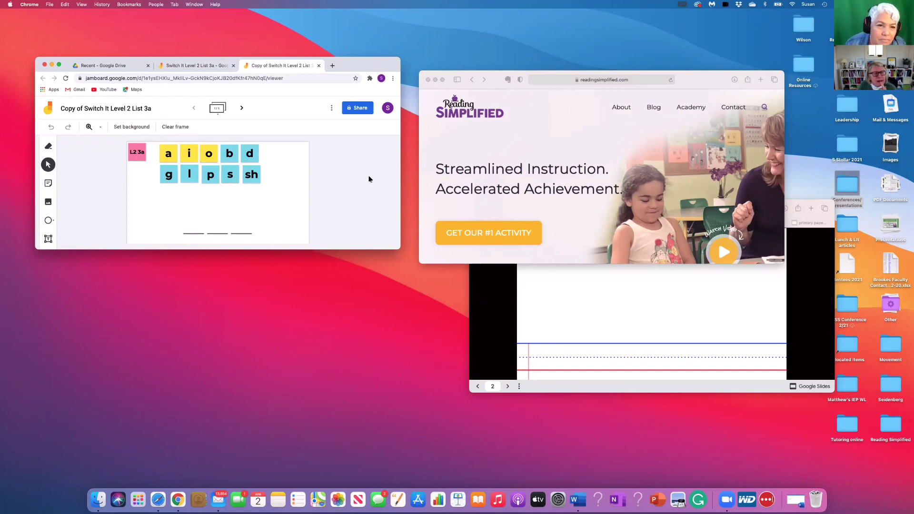
pyautogui.click(332, 109)
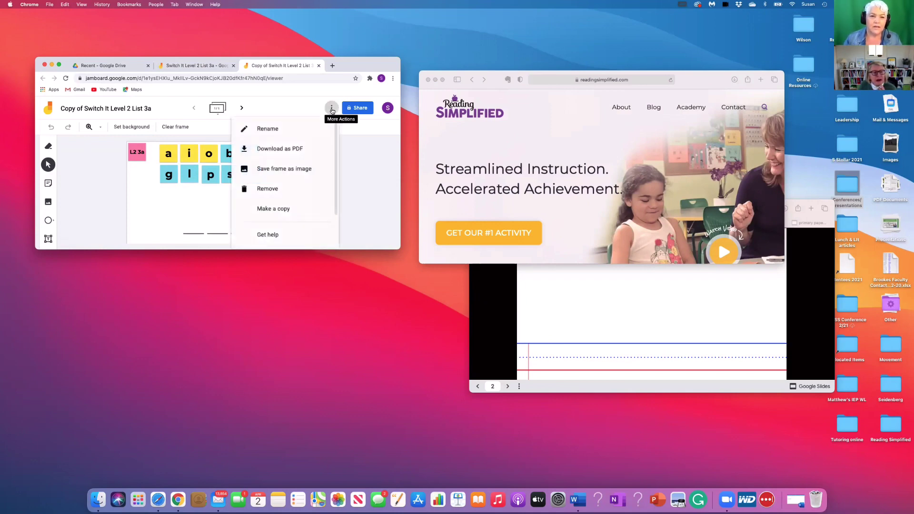
pyautogui.click(377, 153)
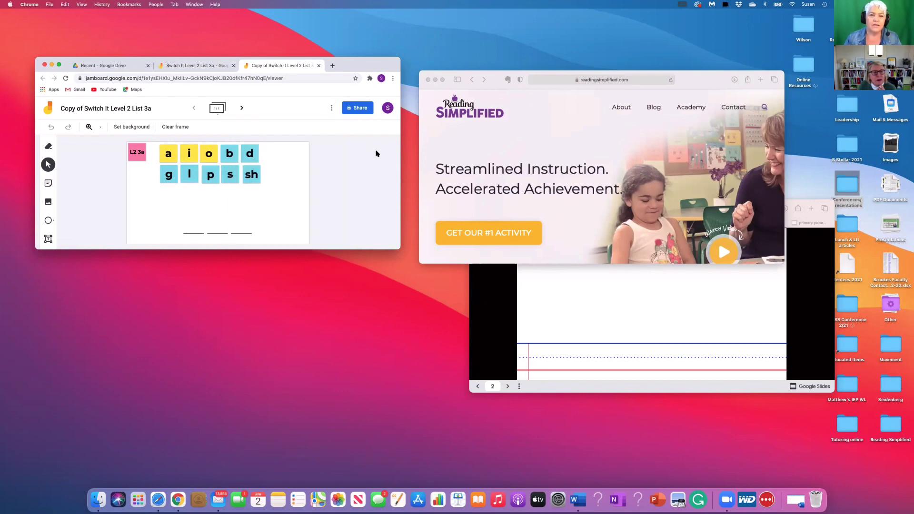
# - Share the copied jam with anyone with the link as Editor and copy its sharing link
pyautogui.click(361, 108)
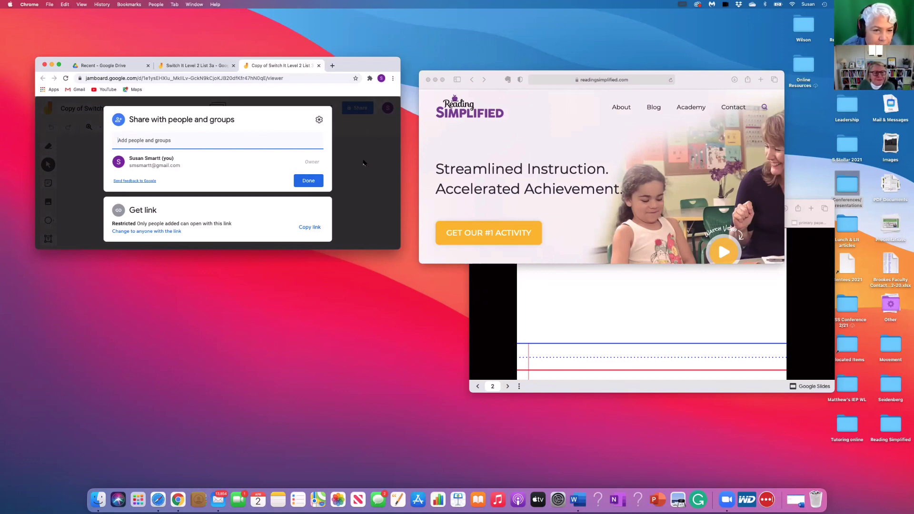
pyautogui.click(317, 227)
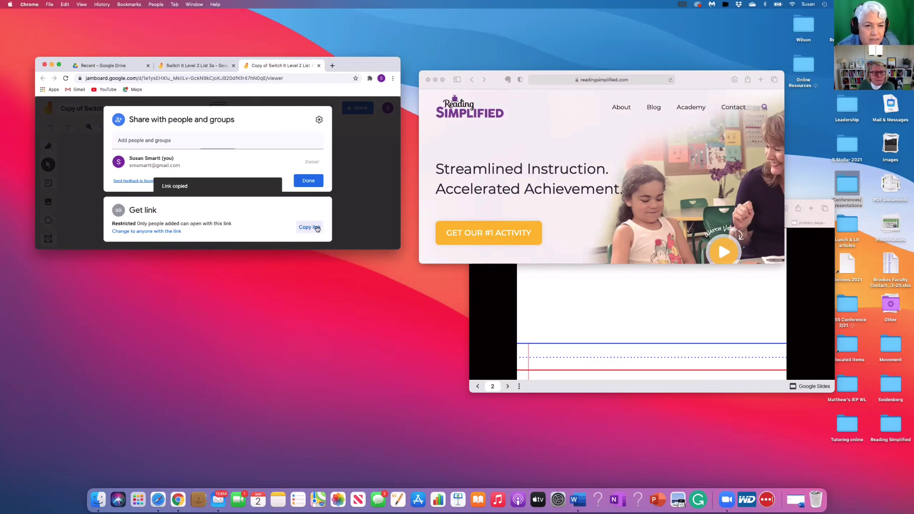
pyautogui.click(170, 232)
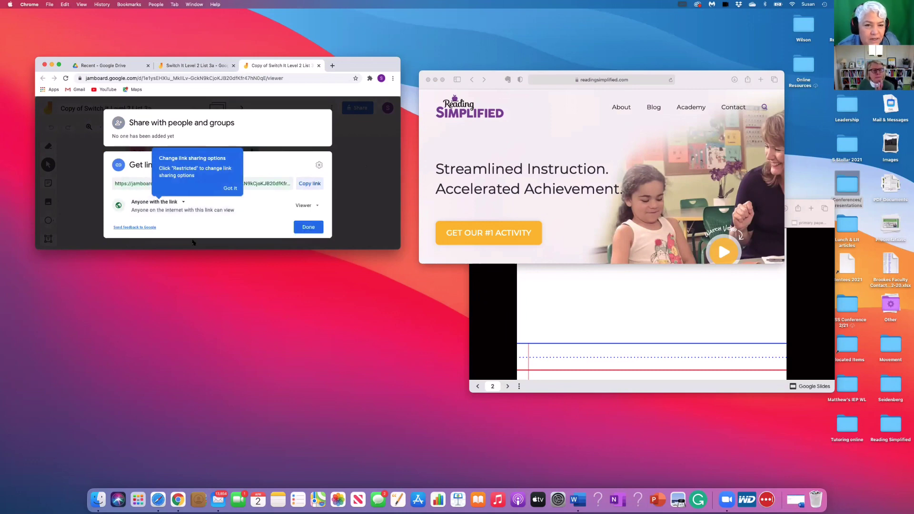
pyautogui.click(317, 206)
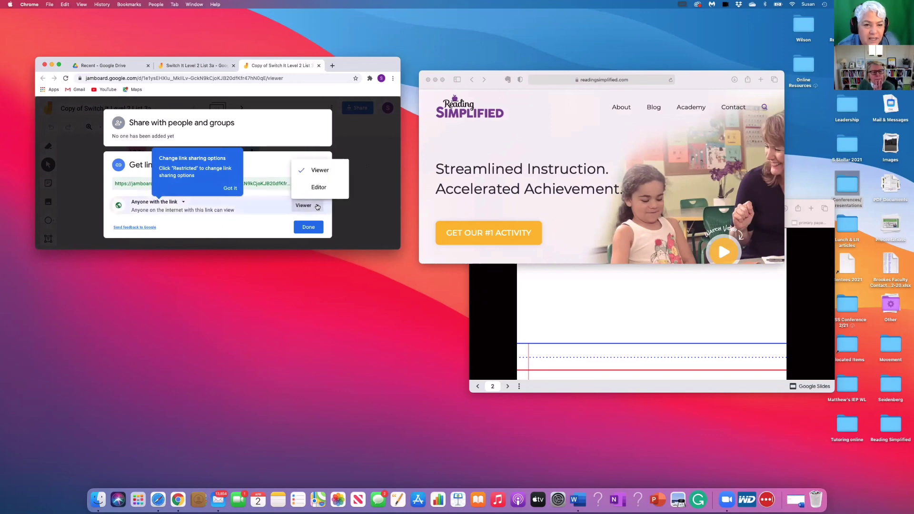
pyautogui.click(318, 187)
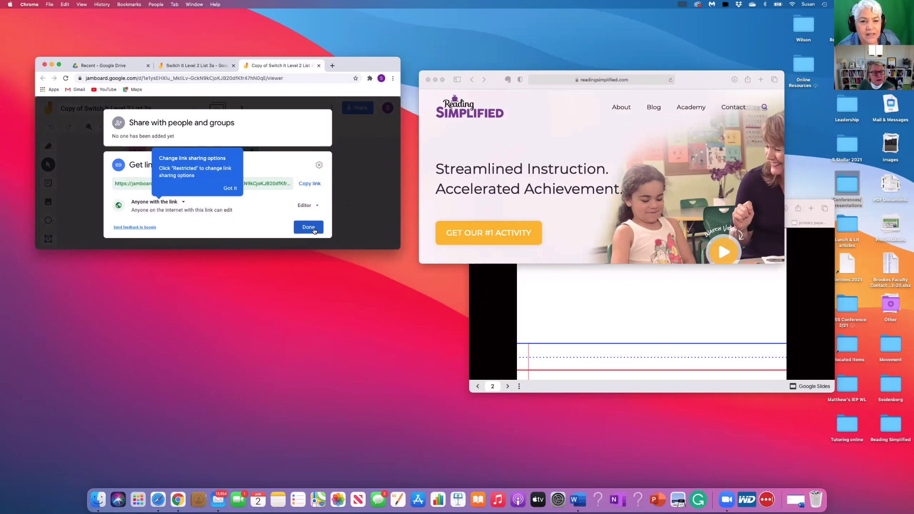
pyautogui.click(315, 184)
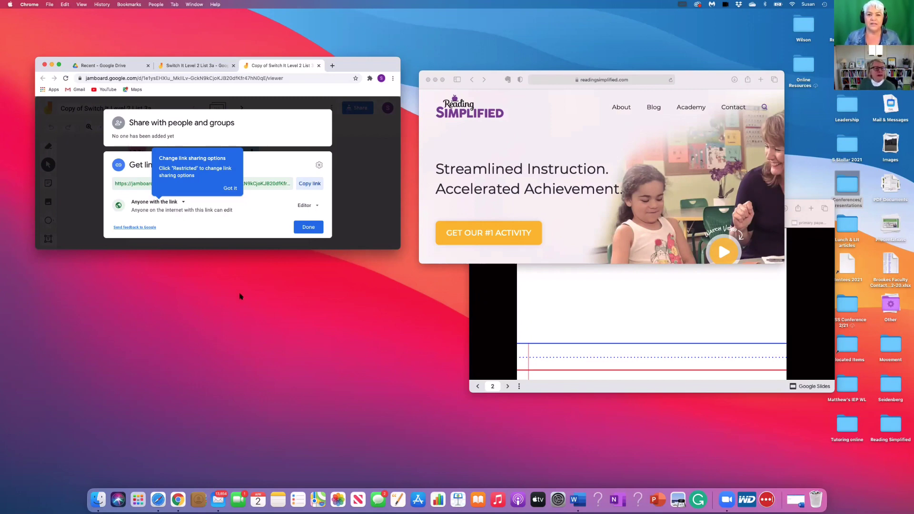
# - Close the Reading Simplified and Google Slides browser windows and switch to Zoom
pyautogui.click(428, 80)
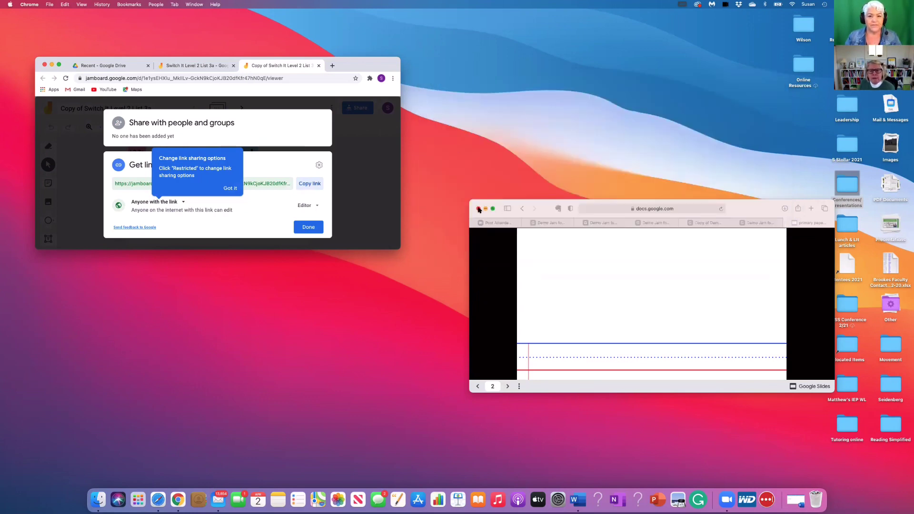
pyautogui.click(479, 209)
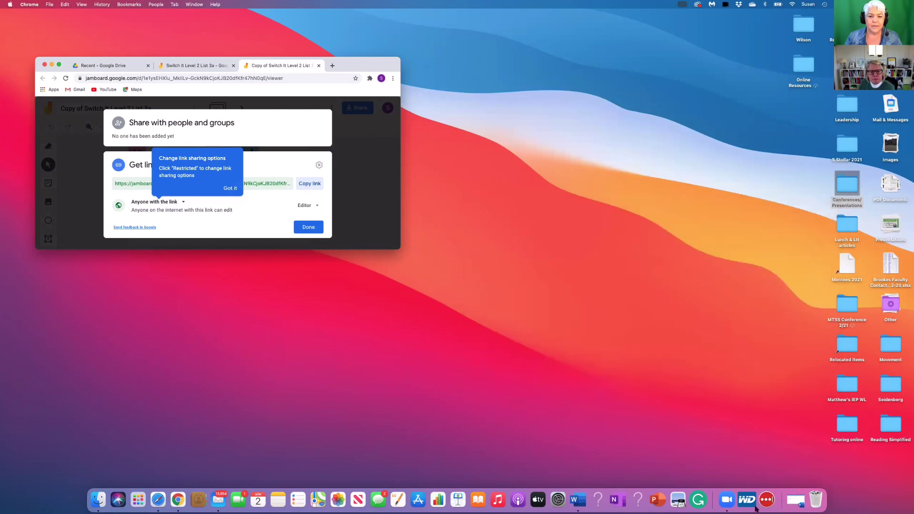
pyautogui.click(725, 502)
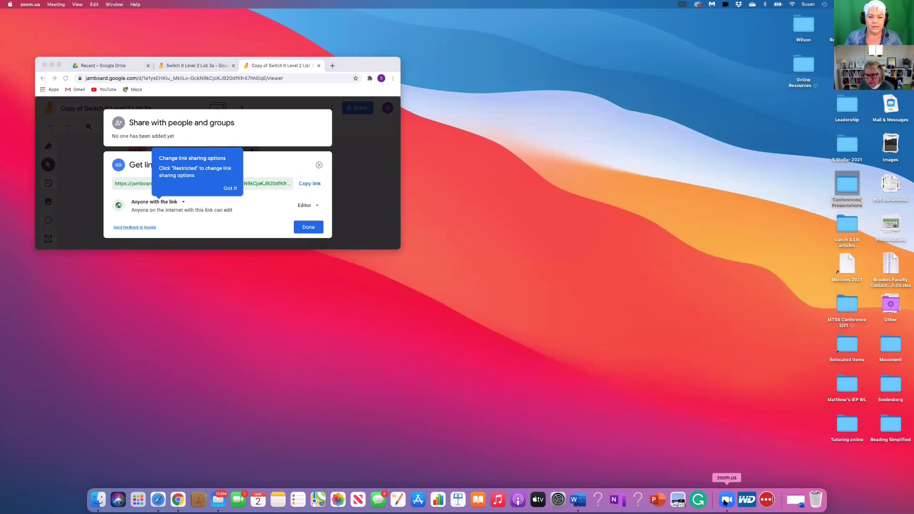